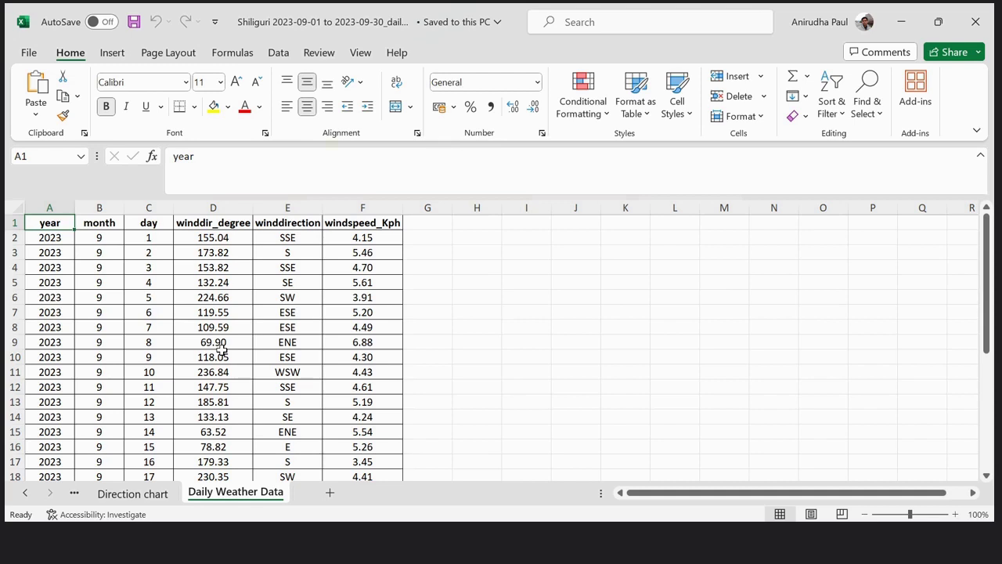
- Create a PivotTable on a new worksheet from the full daily weather data range A1:F31
{"action": "scroll", "coordinate": [222, 349], "scroll_direction": "down", "scroll_amount": 1}
{"action": "scroll", "coordinate": [222, 349], "scroll_direction": "up", "scroll_amount": 1}
{"action": "key", "text": "ctrl+shift+End"}
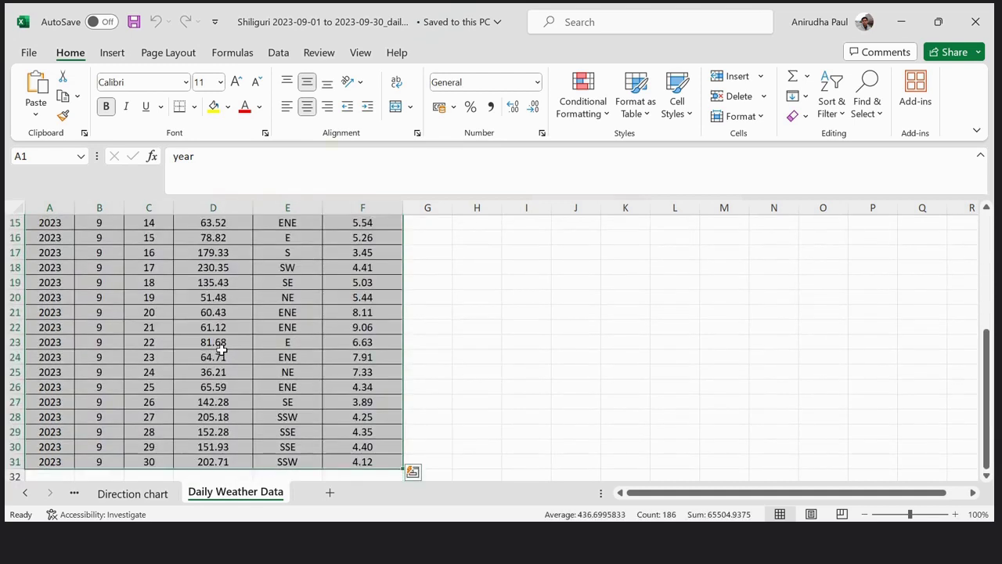
{"action": "left_click", "coordinate": [116, 55]}
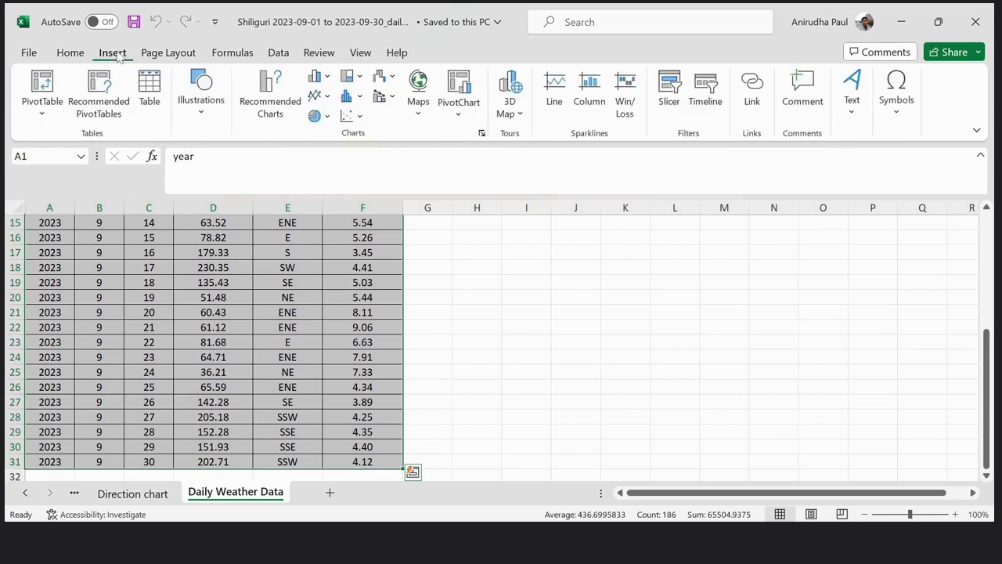
{"action": "left_click", "coordinate": [42, 87]}
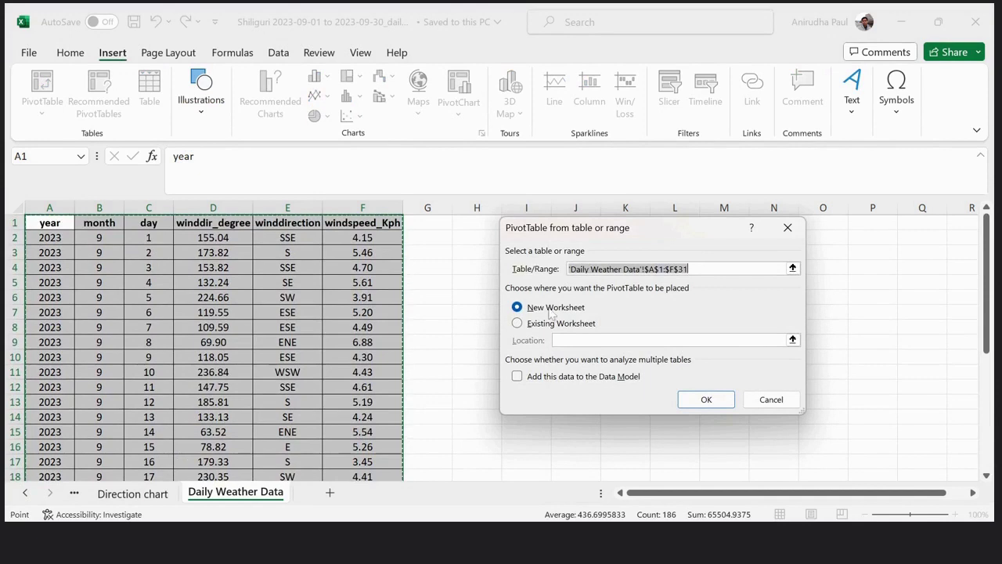
{"action": "left_click", "coordinate": [700, 401]}
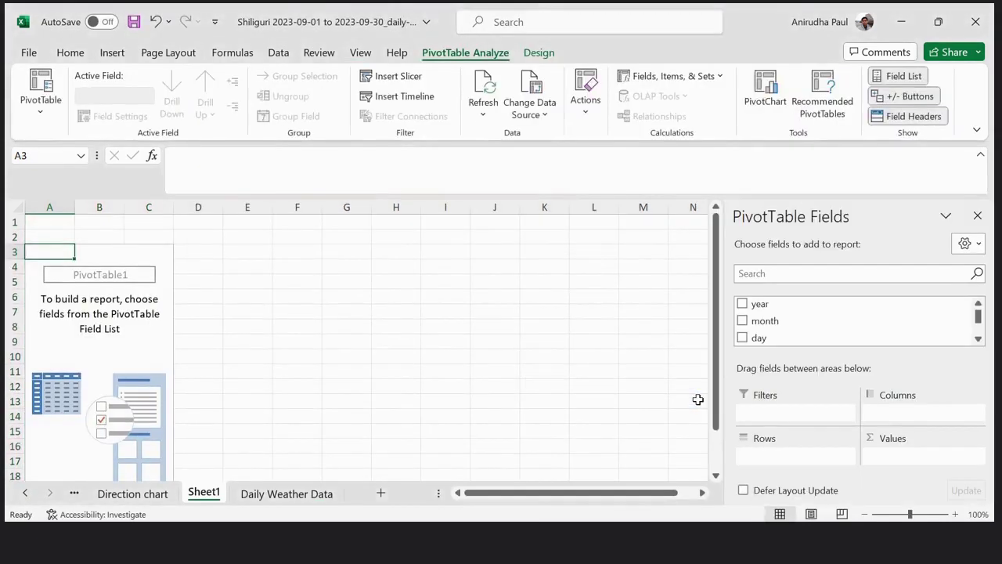
- Lay out the PivotTable with winddirection as columns and as the counted value, and windspeed_Kph as rows
{"action": "scroll", "coordinate": [906, 322], "scroll_direction": "down", "scroll_amount": 10}
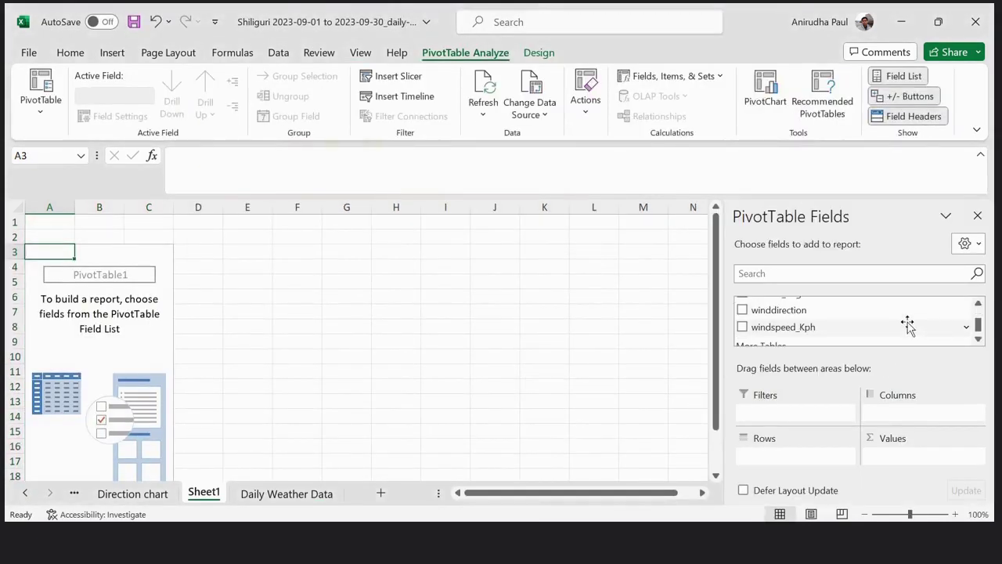
{"action": "left_click", "coordinate": [794, 311]}
{"action": "left_click_drag", "start_coordinate": [794, 311], "coordinate": [899, 421]}
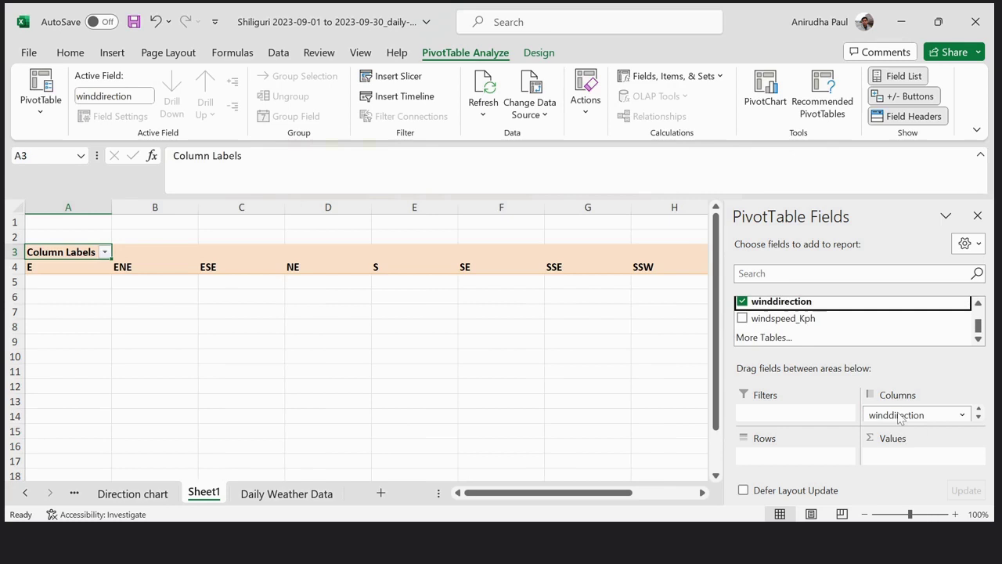
{"action": "left_click_drag", "start_coordinate": [803, 304], "coordinate": [901, 461]}
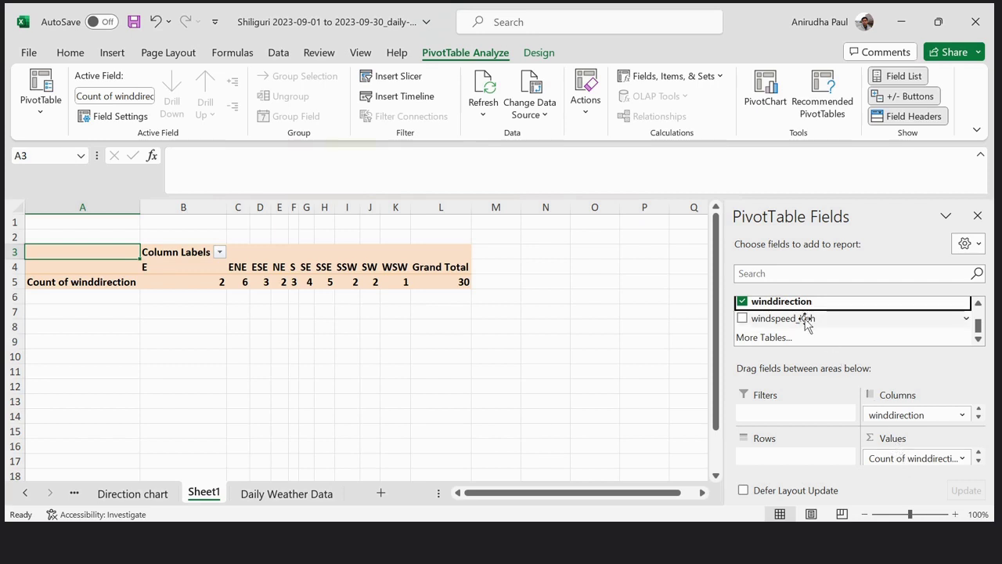
{"action": "left_click_drag", "start_coordinate": [807, 324], "coordinate": [798, 458]}
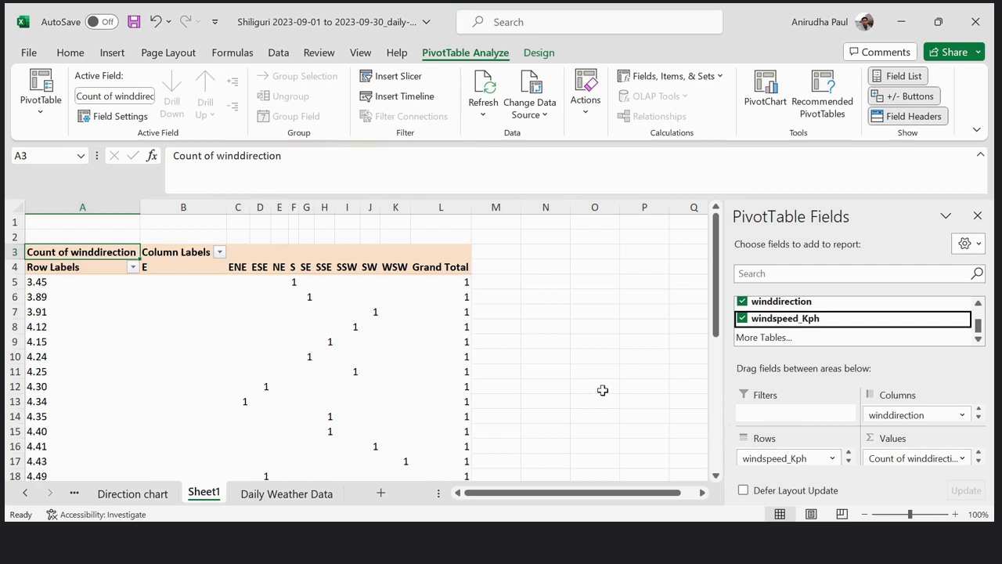
- Look through the PivotTable's wind speed rows and direction counts down to the Grand Total row
{"action": "scroll", "coordinate": [599, 390], "scroll_direction": "down", "scroll_amount": 8}
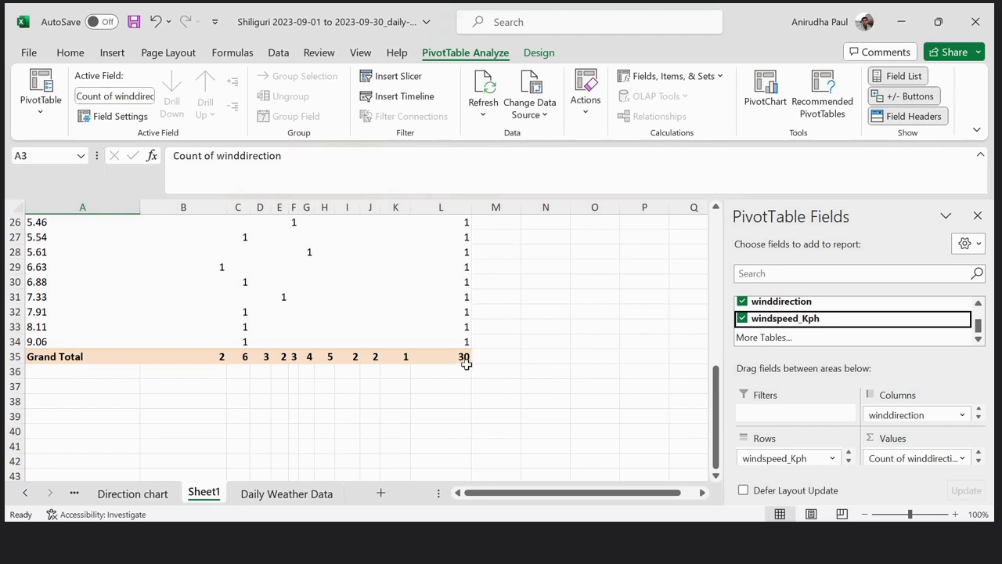
{"action": "scroll", "coordinate": [513, 353], "scroll_direction": "up", "scroll_amount": 1}
{"action": "scroll", "coordinate": [513, 353], "scroll_direction": "up", "scroll_amount": 7}
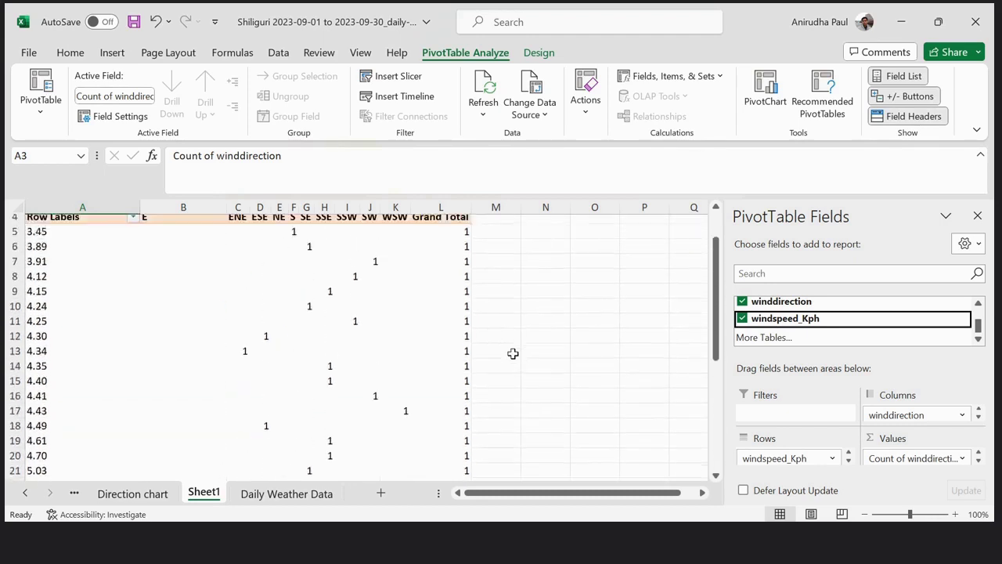
{"action": "scroll", "coordinate": [513, 353], "scroll_direction": "down", "scroll_amount": 6}
{"action": "scroll", "coordinate": [513, 353], "scroll_direction": "up", "scroll_amount": 6}
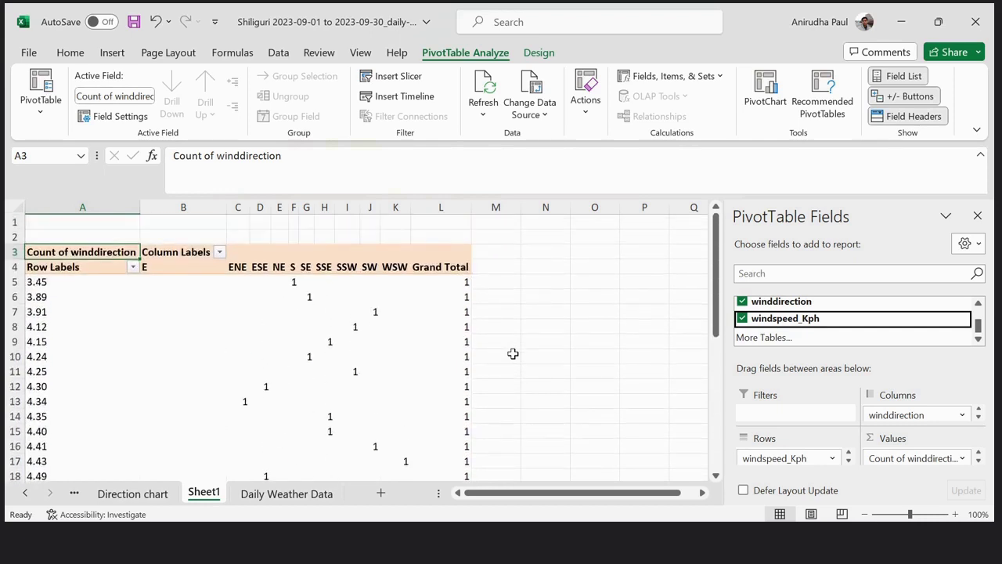
{"action": "scroll", "coordinate": [56, 313], "scroll_direction": "down", "scroll_amount": 5}
{"action": "scroll", "coordinate": [62, 363], "scroll_direction": "down", "scroll_amount": 5}
{"action": "scroll", "coordinate": [62, 363], "scroll_direction": "up", "scroll_amount": 10}
- Group the PivotTable's wind speed row labels starting at 0 in intervals of 2
{"action": "left_click", "coordinate": [81, 282]}
{"action": "right_click", "coordinate": [85, 288]}
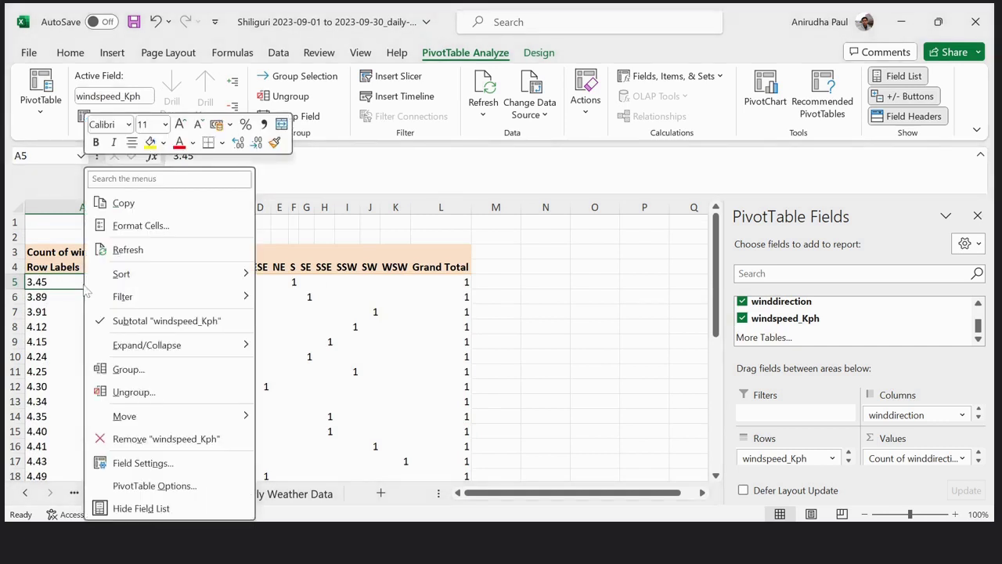
{"action": "left_click", "coordinate": [138, 369]}
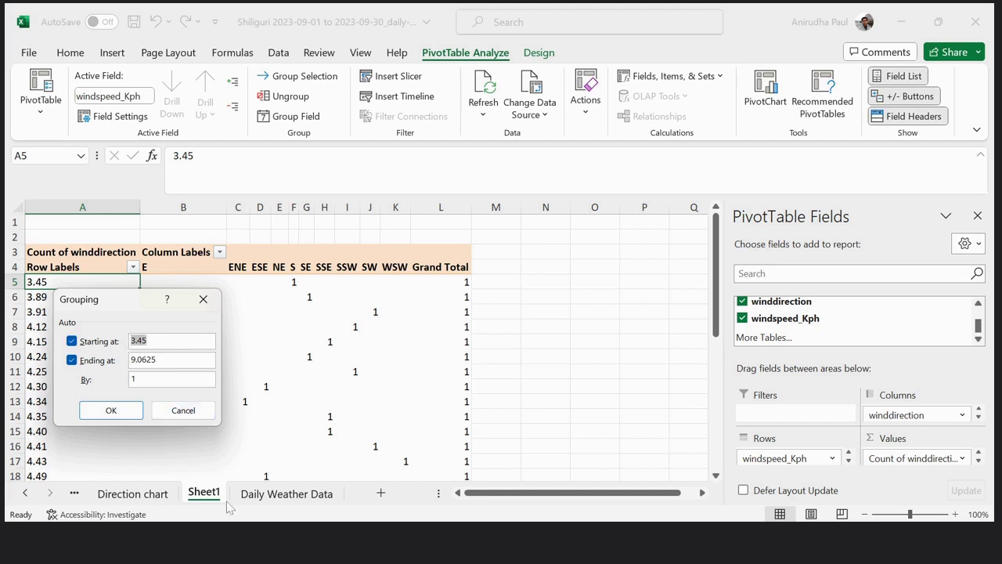
{"action": "type", "text": "0"}
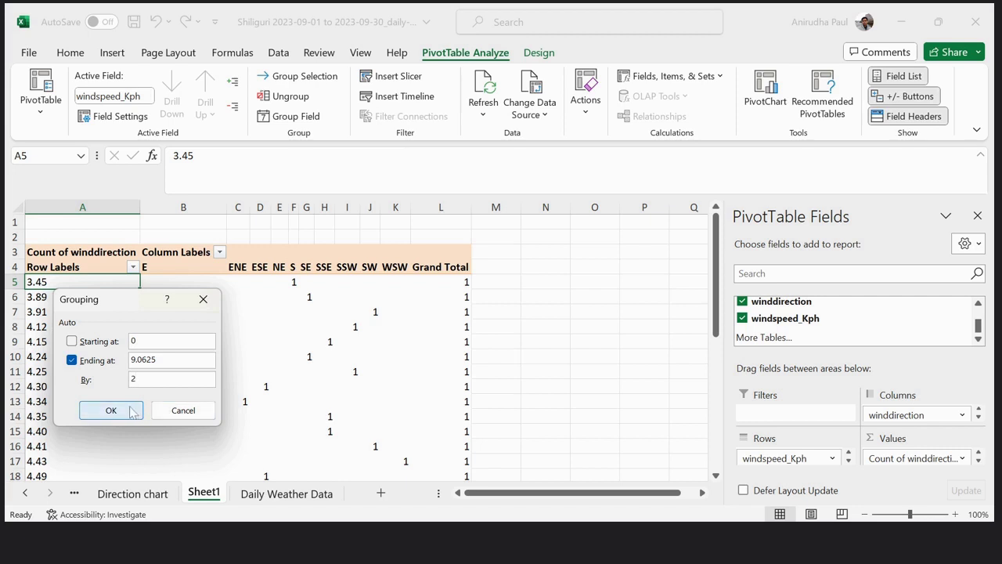
{"action": "left_click", "coordinate": [130, 412]}
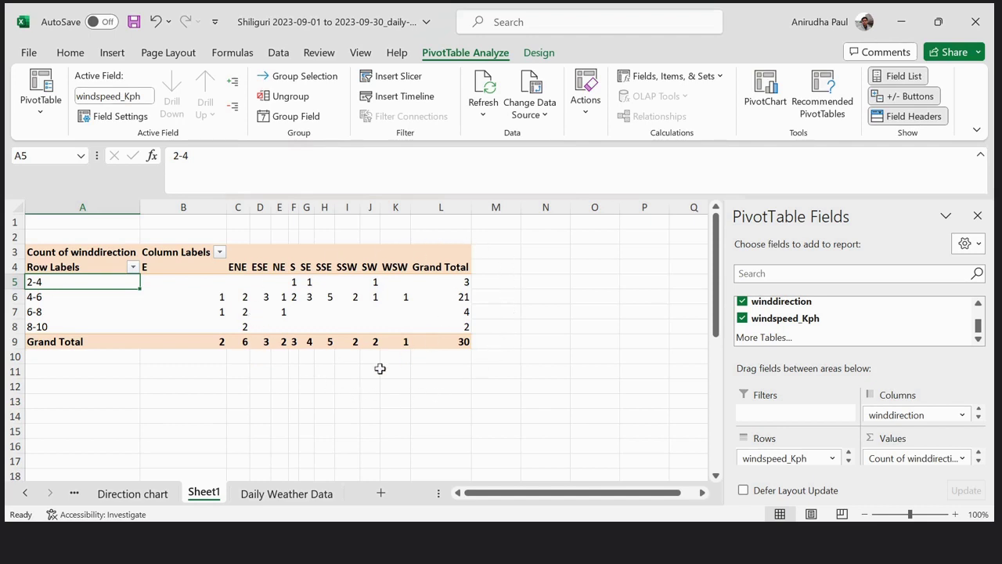
- Show the PivotTable's wind direction counts as % of Grand Total
{"action": "mouse_move", "coordinate": [358, 300]}
{"action": "left_click", "coordinate": [221, 296]}
{"action": "right_click", "coordinate": [221, 295]}
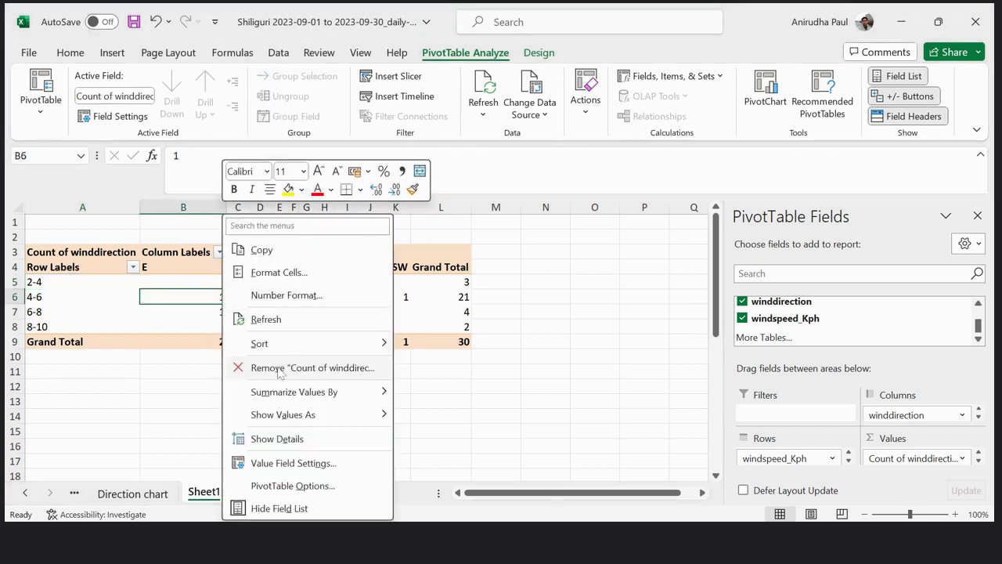
{"action": "mouse_move", "coordinate": [298, 427]}
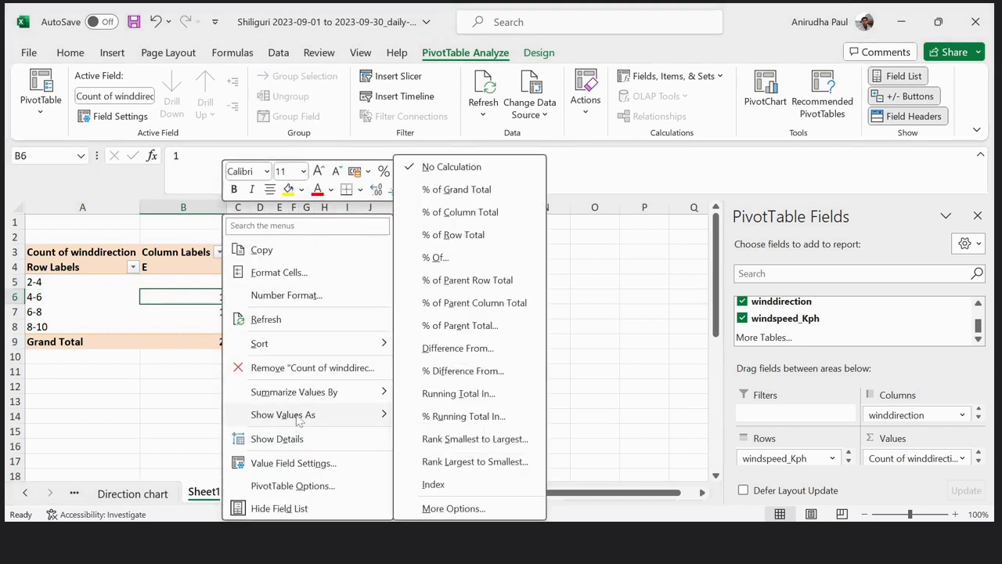
{"action": "left_click", "coordinate": [457, 190]}
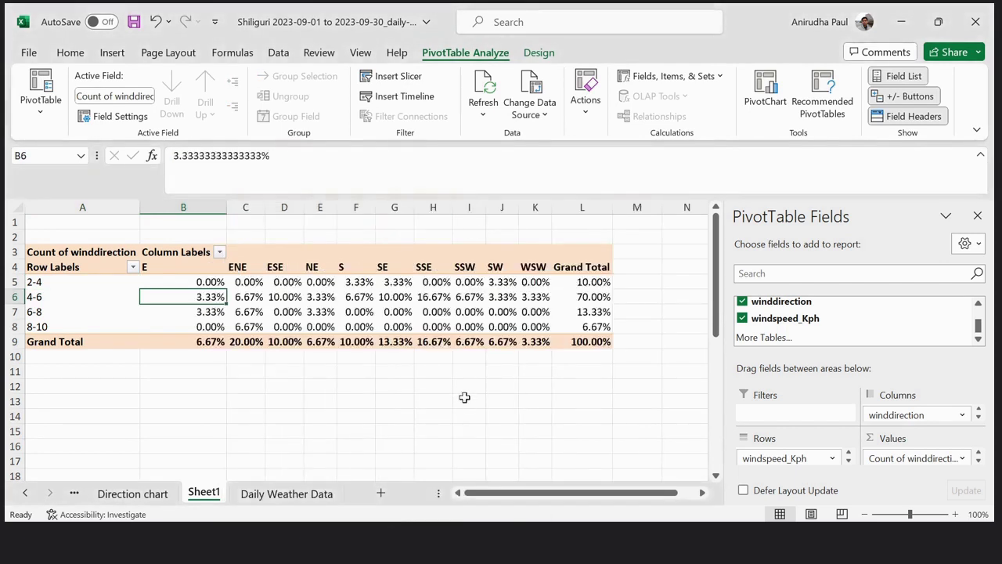
{"action": "left_click", "coordinate": [594, 341]}
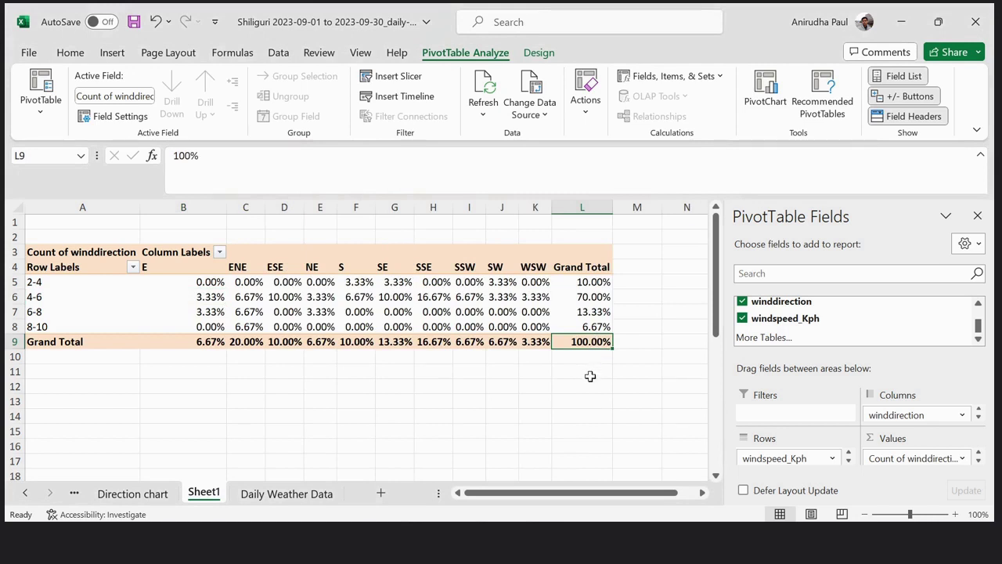
{"action": "left_click", "coordinate": [522, 413]}
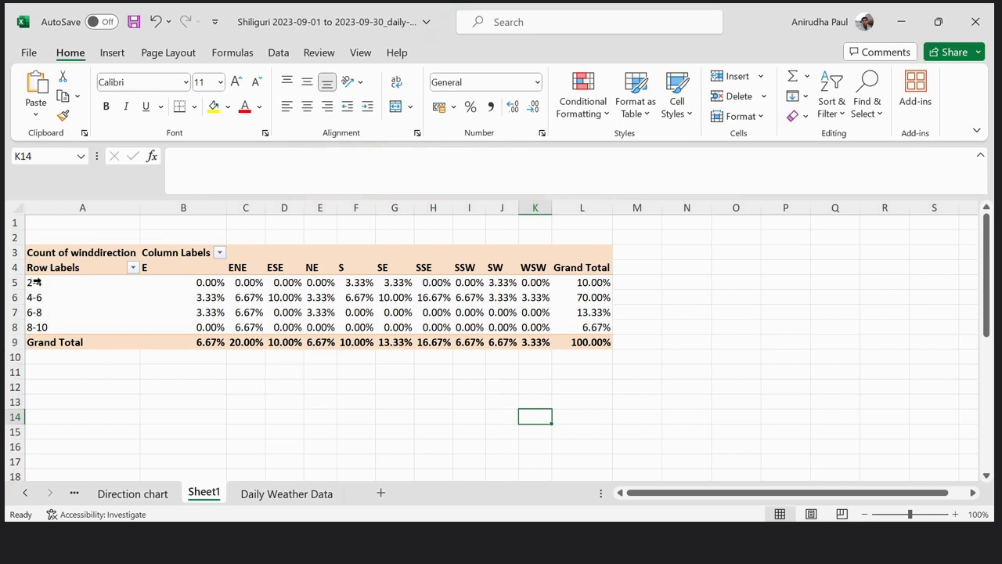
- Copy the wind speed group labels and the Grand Total label from A5:A9 and paste them starting at A12
{"action": "left_click", "coordinate": [93, 285]}
{"action": "left_click_drag", "start_coordinate": [92, 285], "coordinate": [94, 342]}
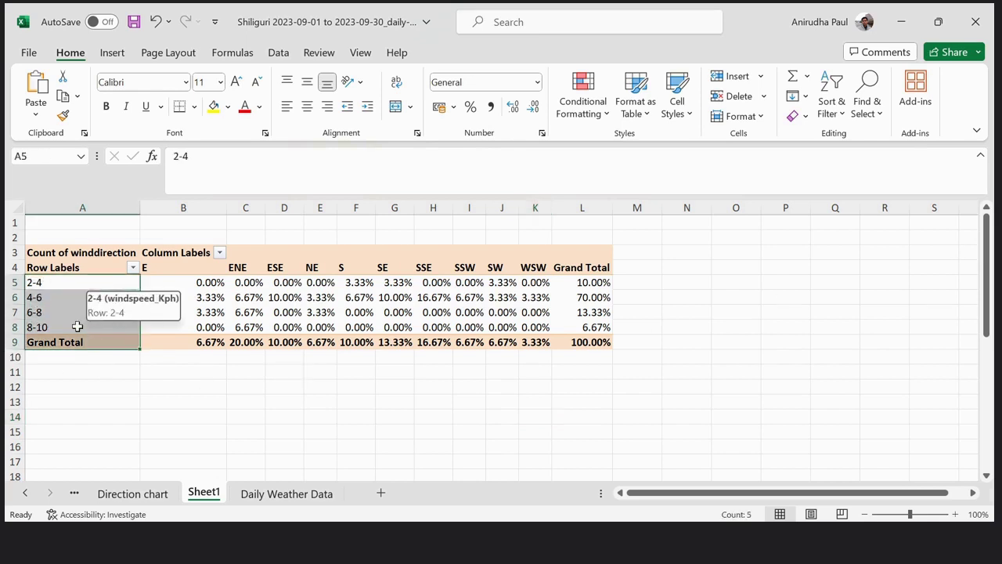
{"action": "right_click", "coordinate": [59, 300]}
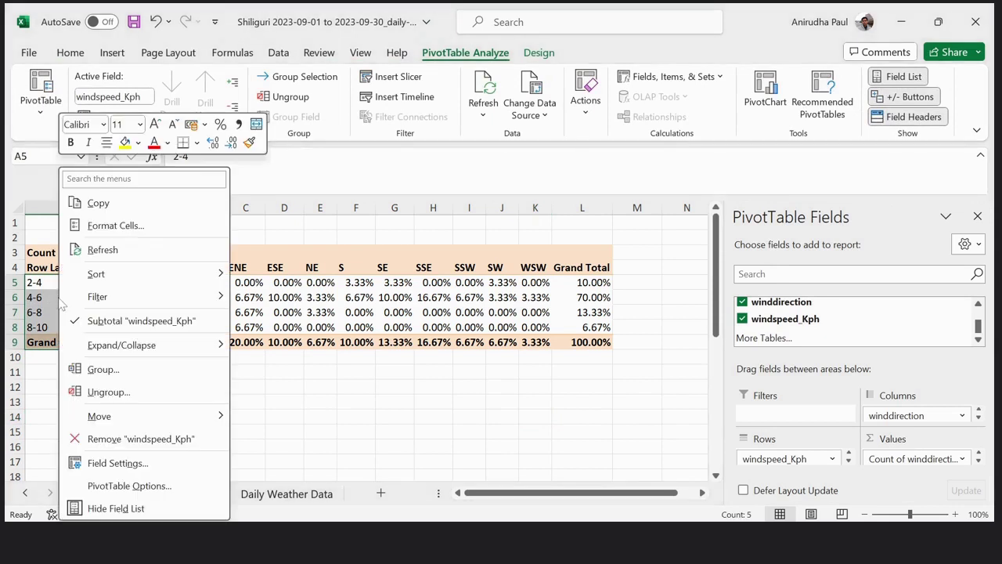
{"action": "left_click", "coordinate": [99, 203]}
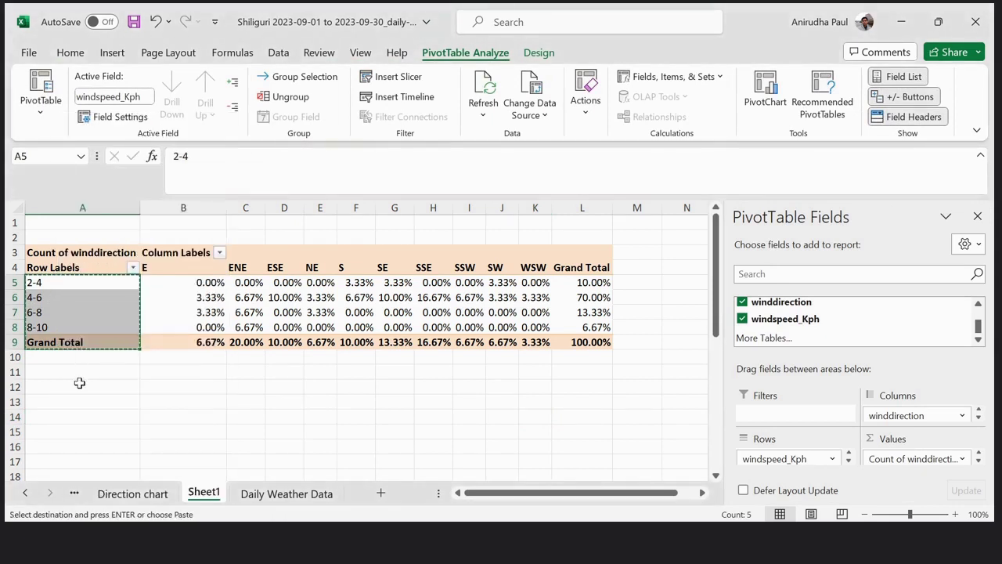
{"action": "left_click", "coordinate": [75, 386]}
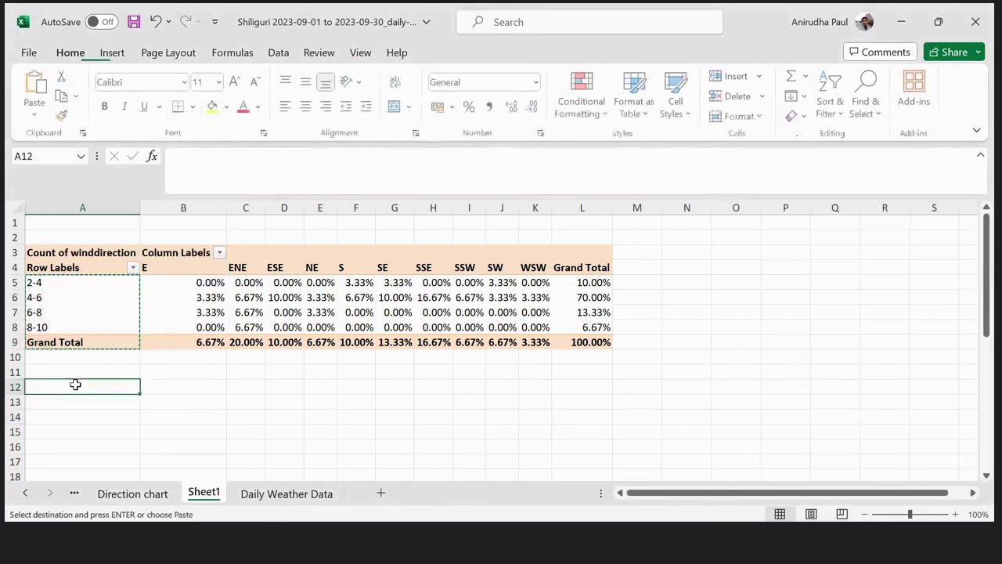
{"action": "right_click", "coordinate": [74, 387]}
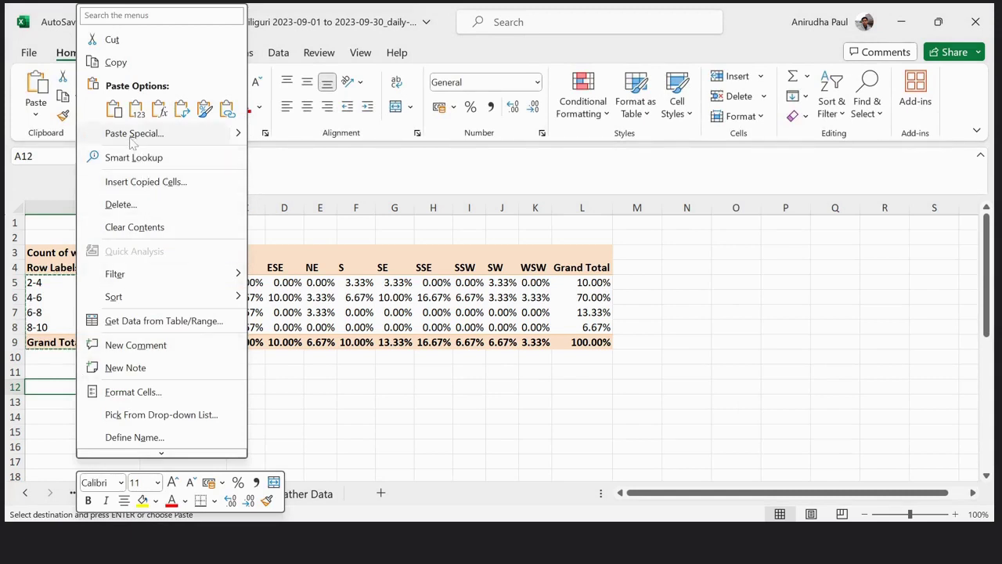
{"action": "left_click", "coordinate": [113, 110]}
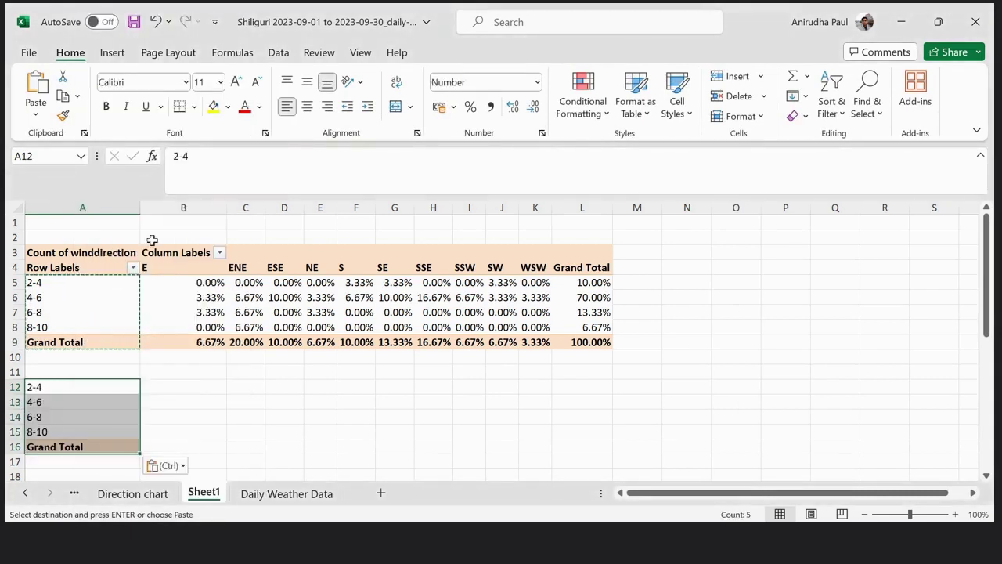
{"action": "left_click", "coordinate": [240, 403]}
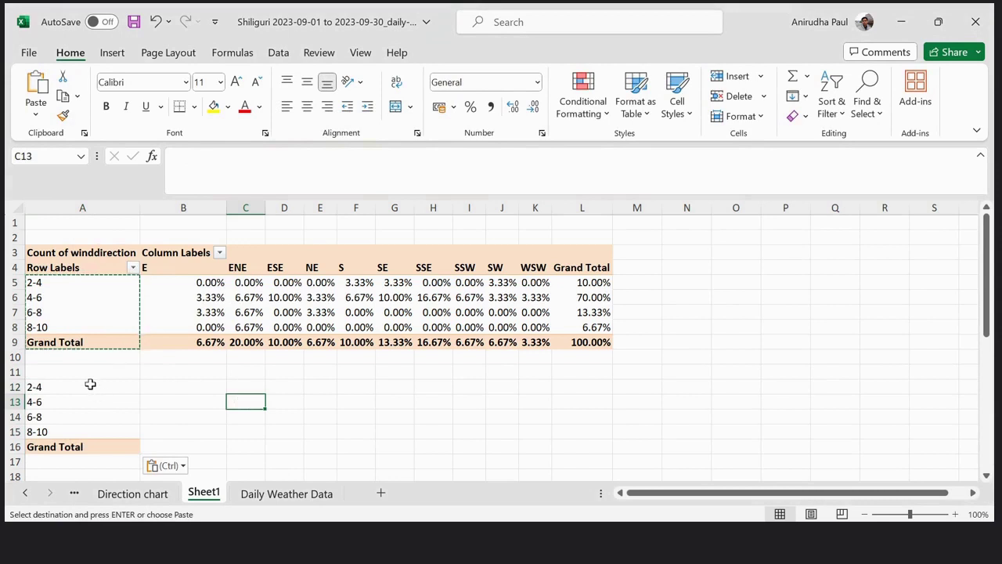
{"action": "left_click", "coordinate": [90, 383]}
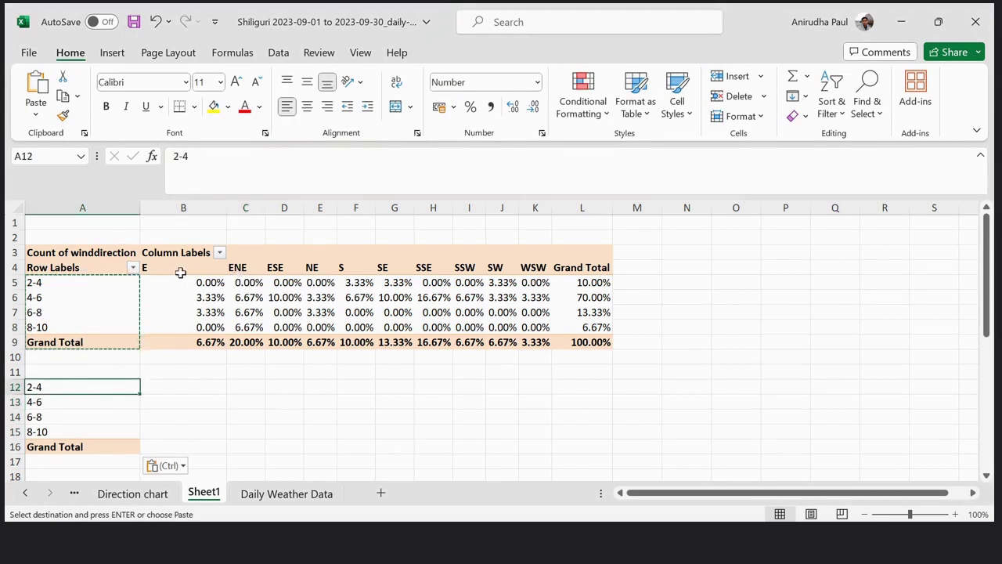
- Compare the PivotTable's wind direction headings with the cardinal directions on the Direction chart sheet
{"action": "left_click_drag", "start_coordinate": [169, 267], "coordinate": [519, 271]}
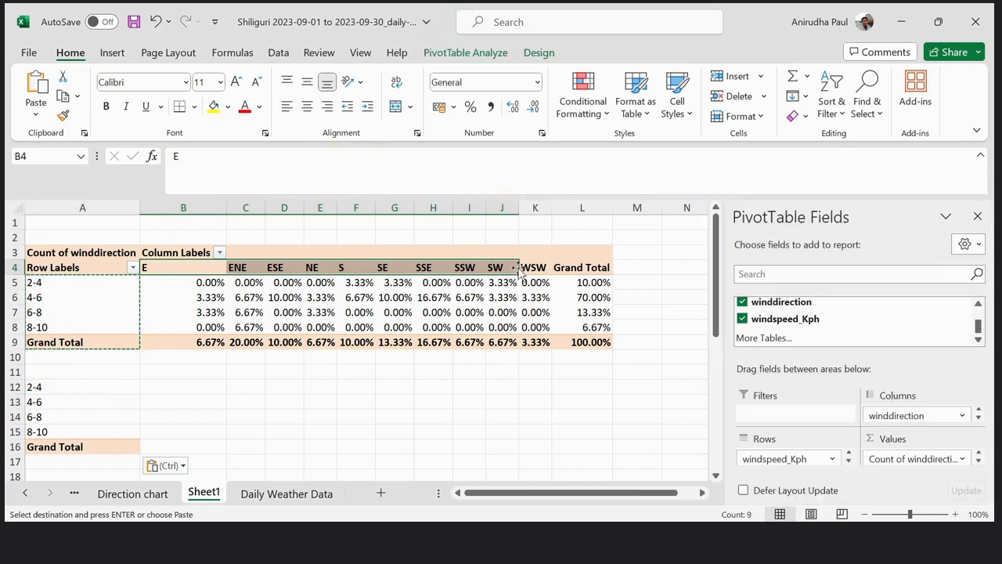
{"action": "left_click", "coordinate": [151, 497]}
{"action": "scroll", "coordinate": [353, 403], "scroll_direction": "up", "scroll_amount": 4}
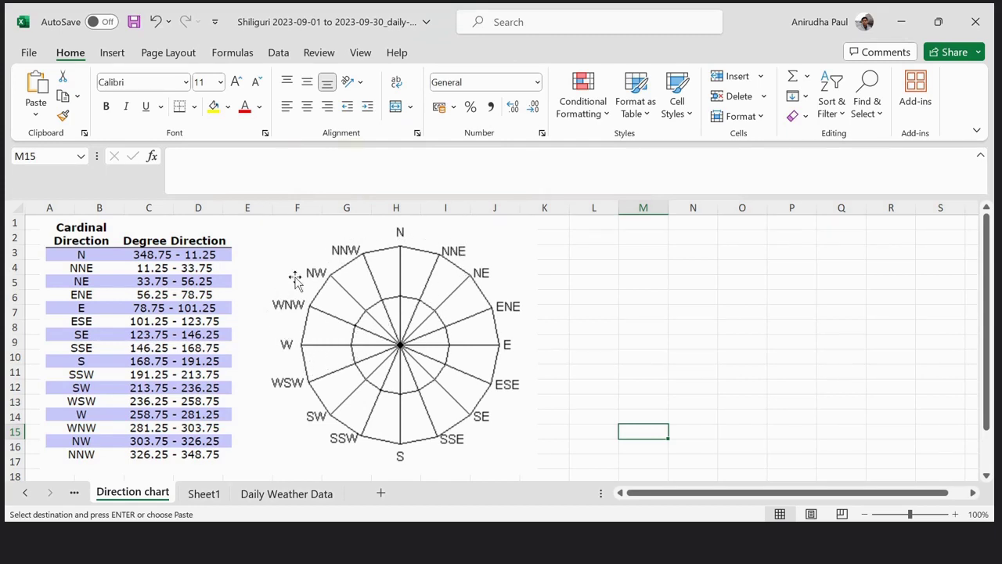
{"action": "left_click", "coordinate": [297, 492]}
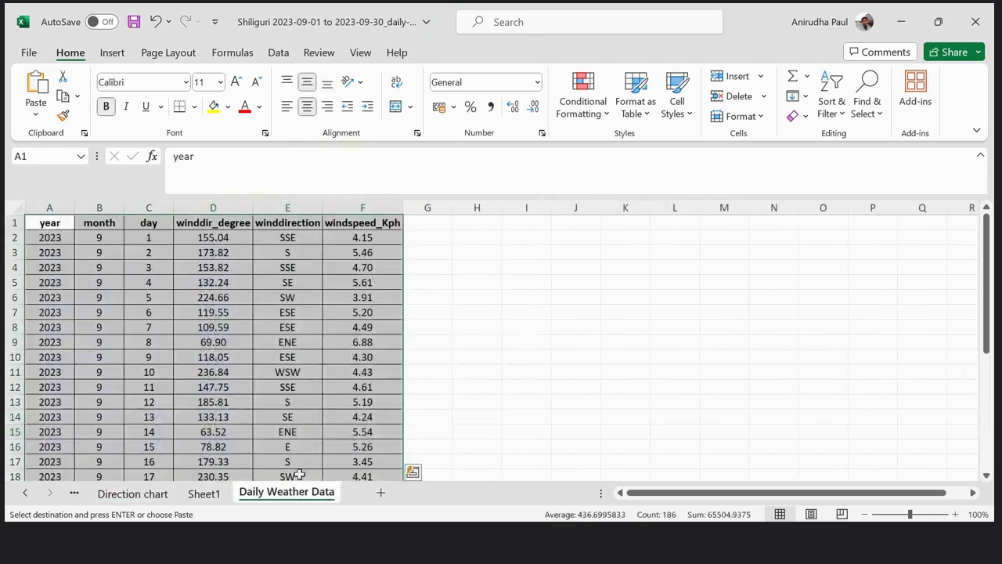
{"action": "left_click", "coordinate": [205, 493]}
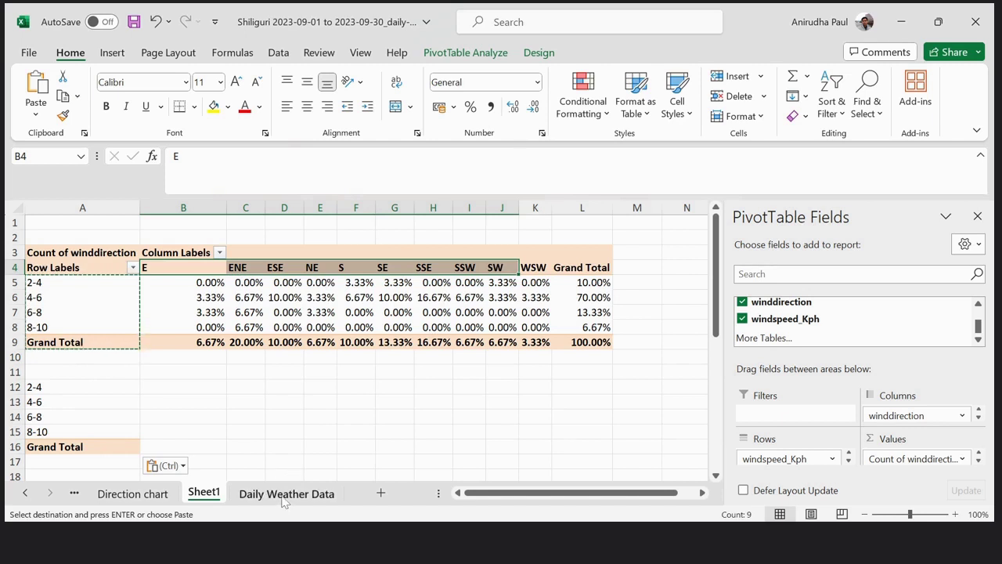
{"action": "left_click", "coordinate": [164, 494]}
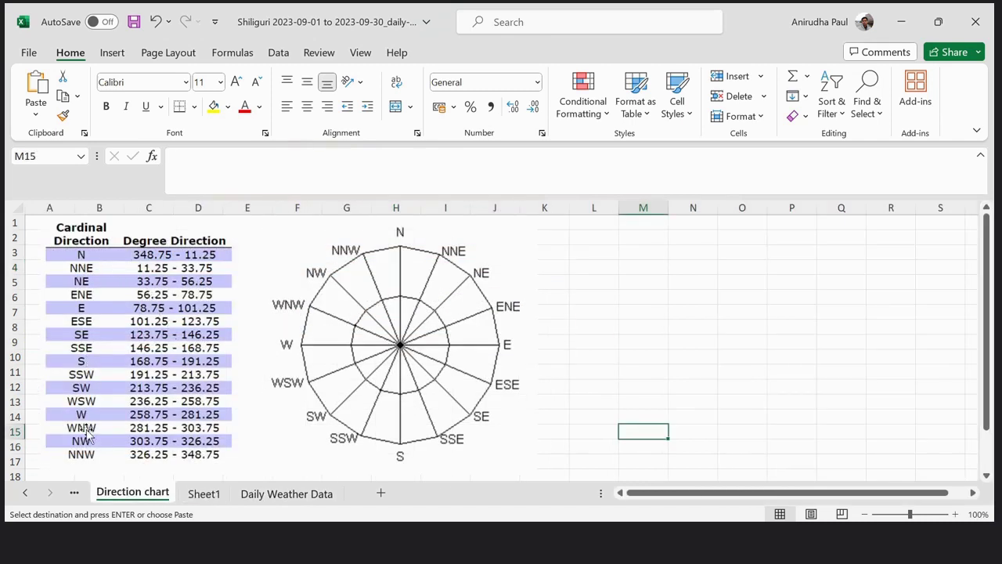
{"action": "left_click", "coordinate": [204, 494]}
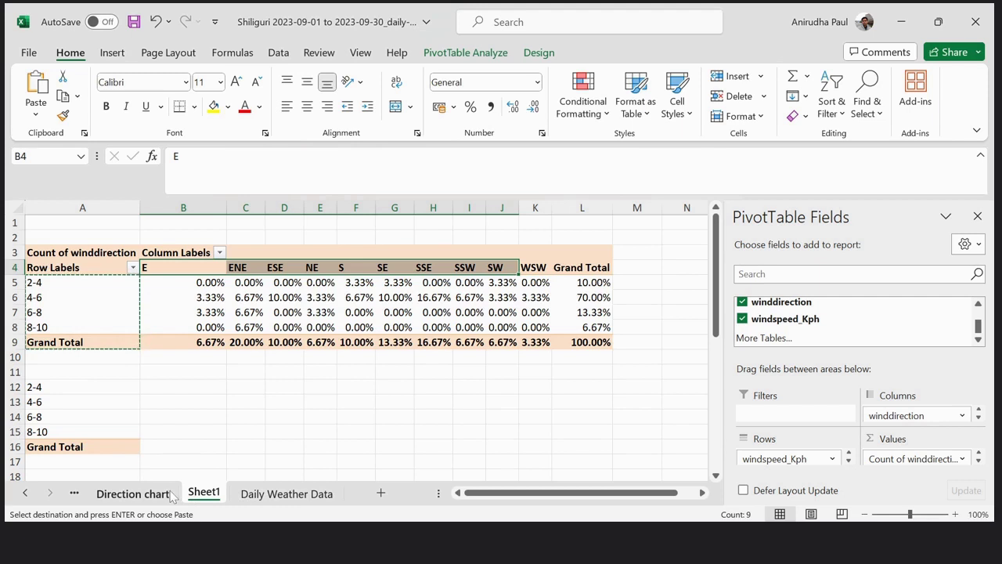
{"action": "left_click", "coordinate": [132, 493]}
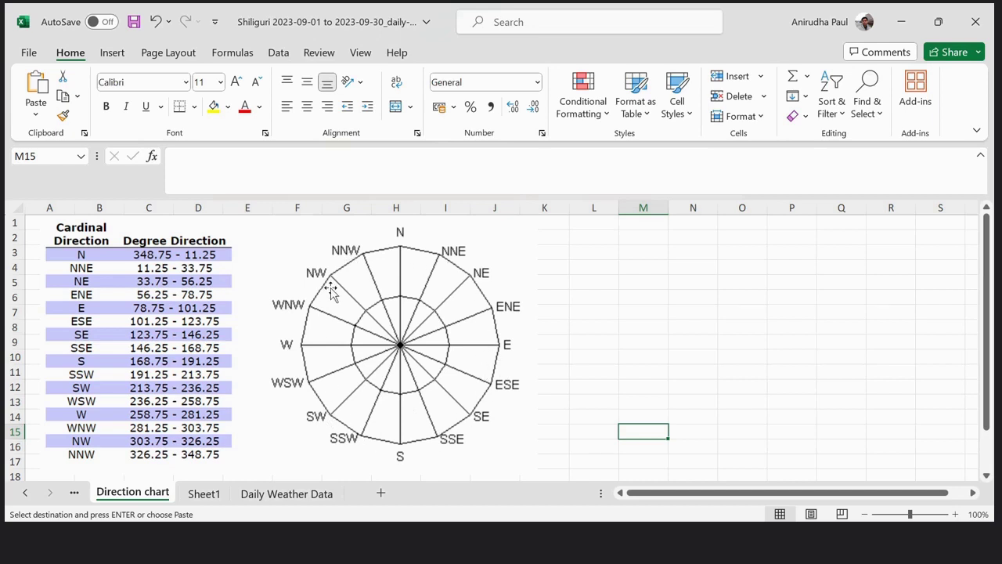
- On Sheet1, add the heading N in B11 and fill B12:B16 with the 0.00% value copied from B5
{"action": "left_click", "coordinate": [205, 494]}
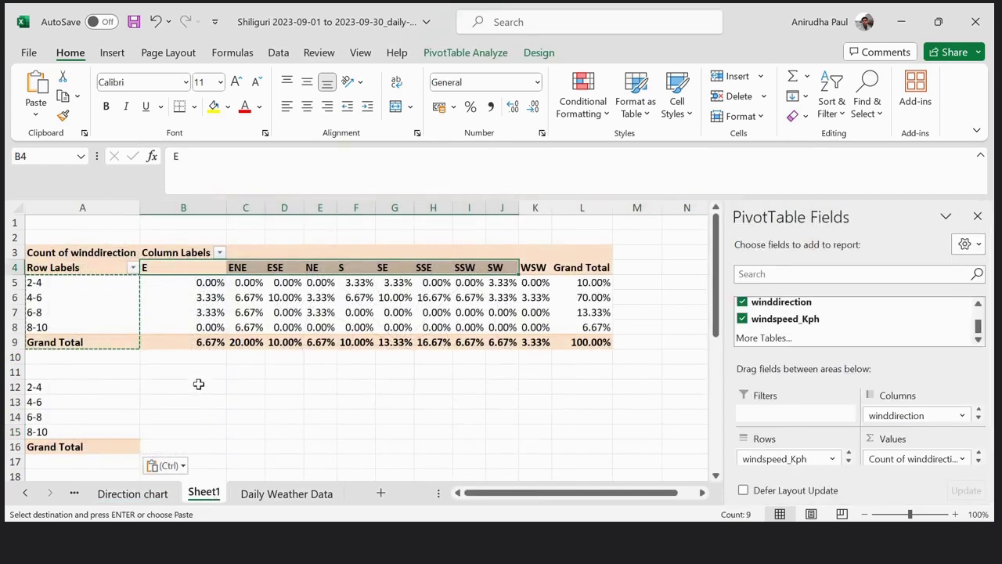
{"action": "left_click", "coordinate": [196, 373]}
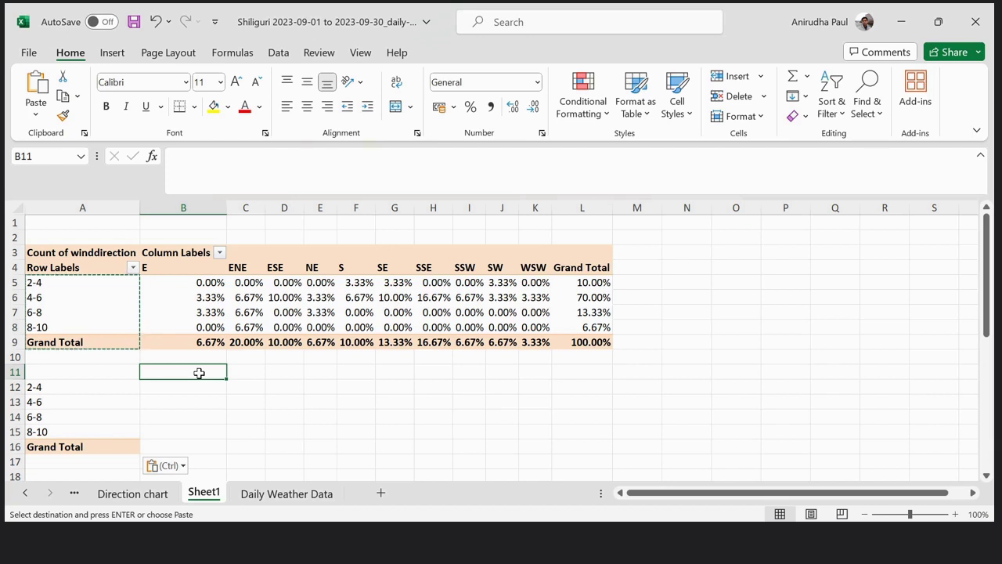
{"action": "type", "text": "N"}
{"action": "left_click", "coordinate": [200, 399]}
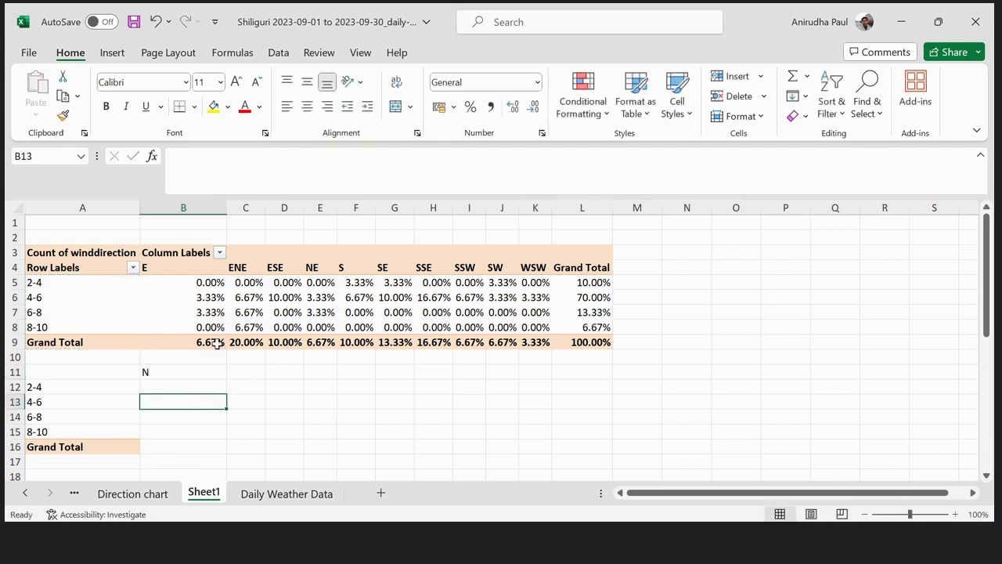
{"action": "left_click", "coordinate": [220, 283]}
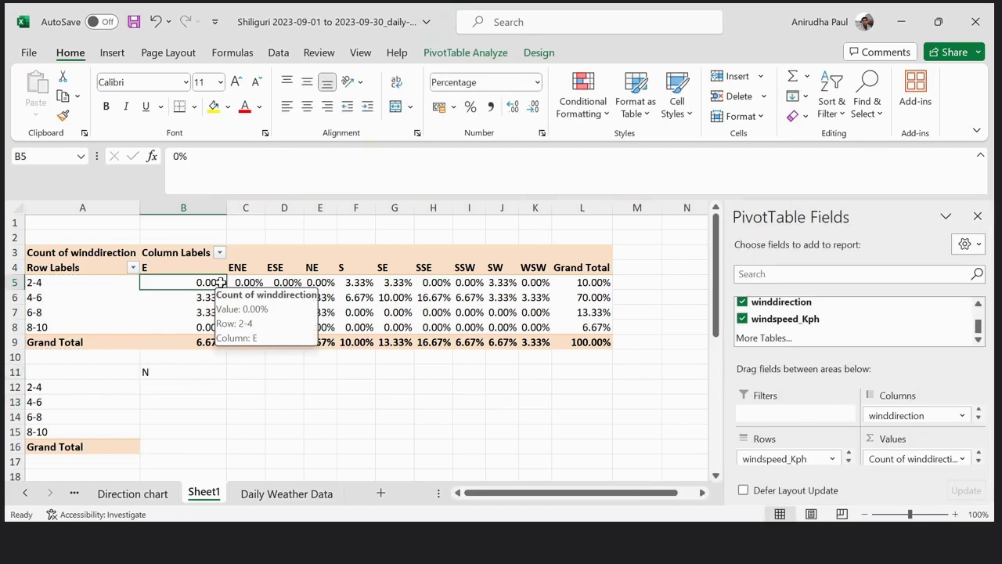
{"action": "key", "text": "ctrl+c"}
{"action": "left_click", "coordinate": [197, 389]}
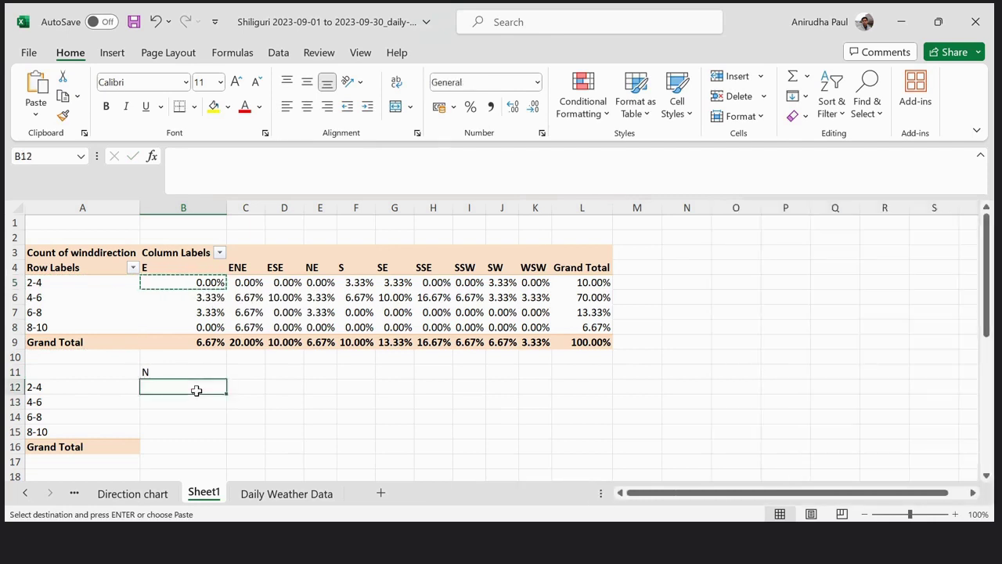
{"action": "key", "text": "ctrl+v"}
{"action": "left_click_drag", "start_coordinate": [227, 394], "coordinate": [226, 450]}
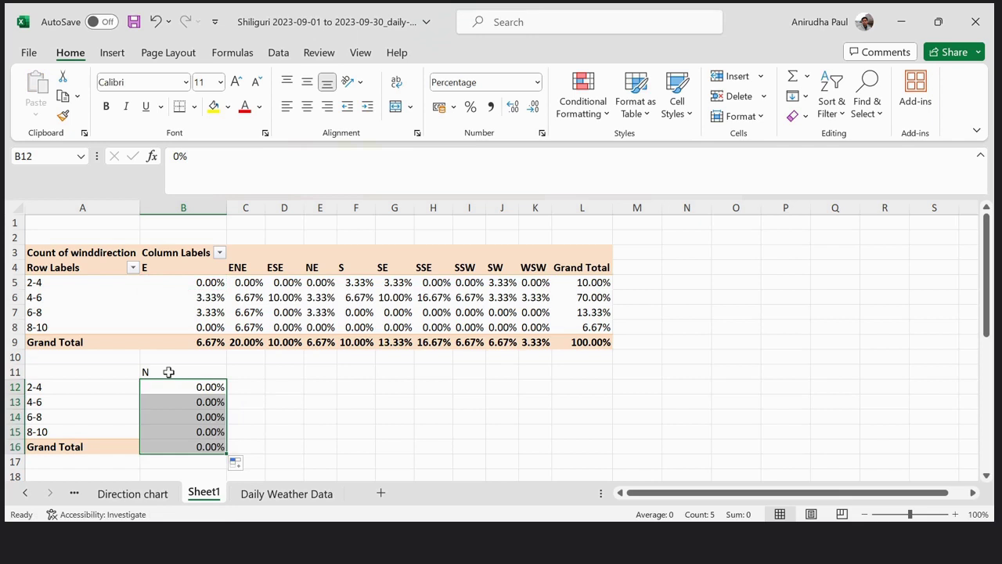
- Add the heading NNE in C11 and extend the 0.00% values from column B into C12:C16
{"action": "left_click", "coordinate": [246, 372]}
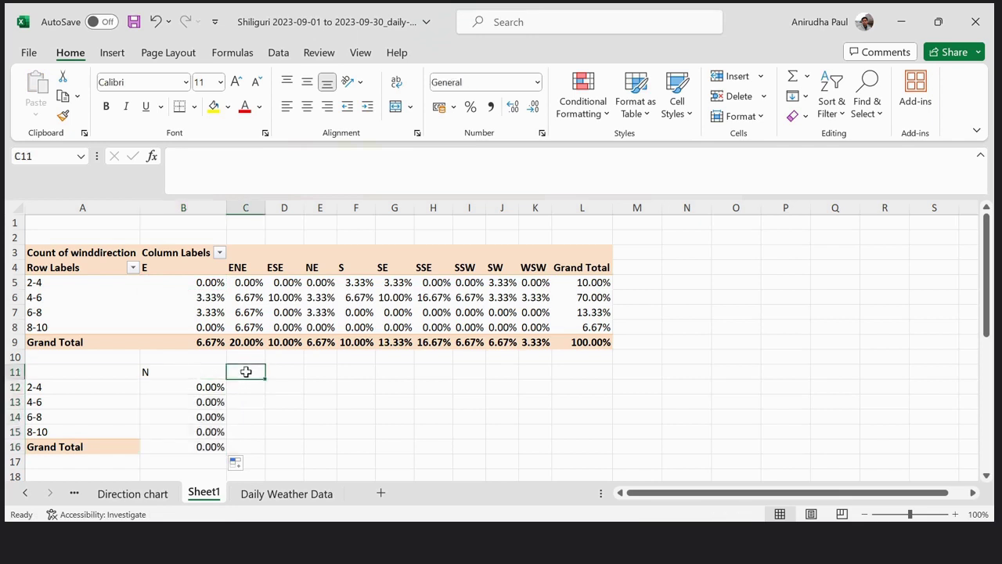
{"action": "type", "text": "NNE"}
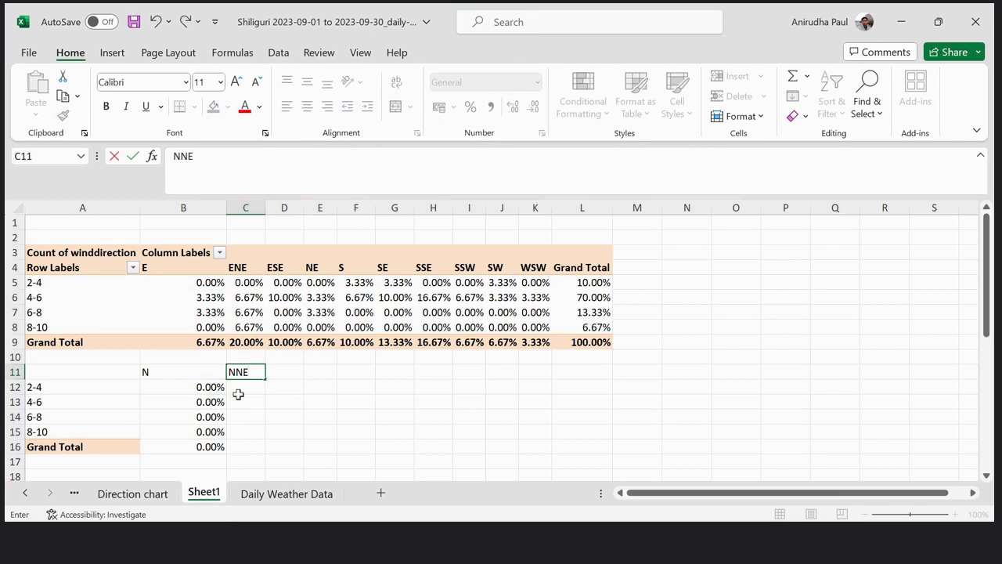
{"action": "left_click", "coordinate": [235, 417]}
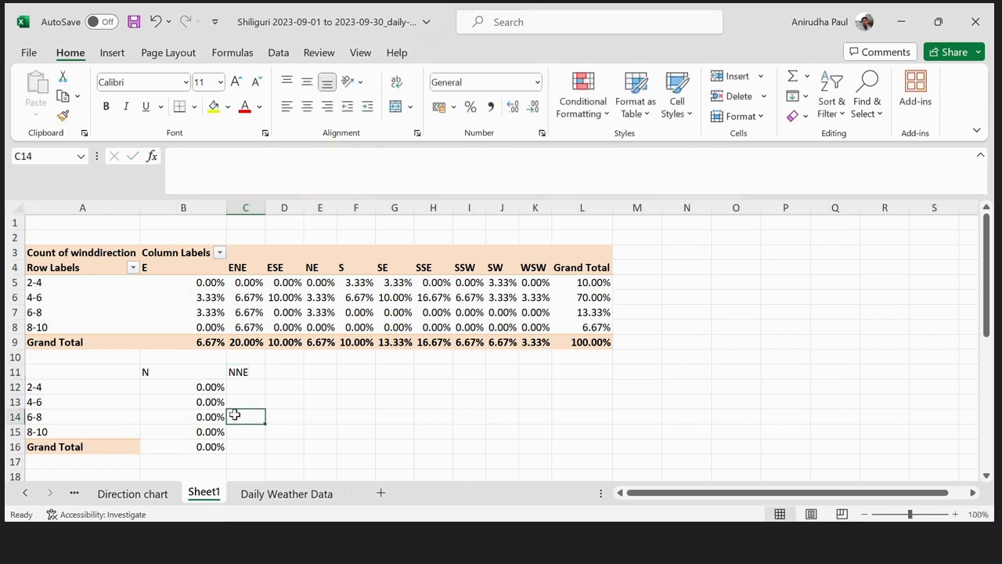
{"action": "left_click_drag", "start_coordinate": [213, 389], "coordinate": [258, 455]}
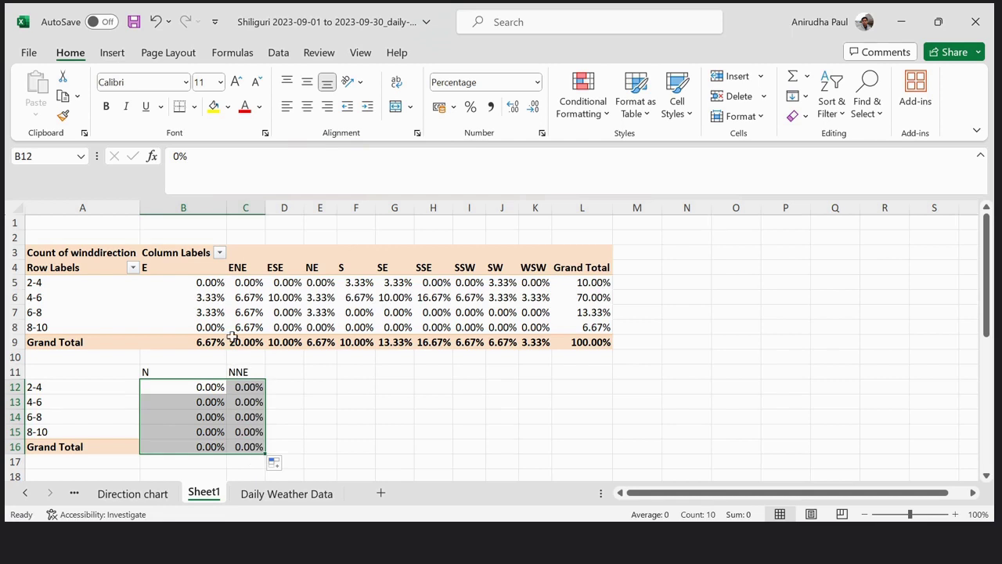
- Copy the PivotTable's NE and ENE columns, including headings and totals, into the new table at D11 and E11
{"action": "left_click_drag", "start_coordinate": [316, 270], "coordinate": [320, 342]}
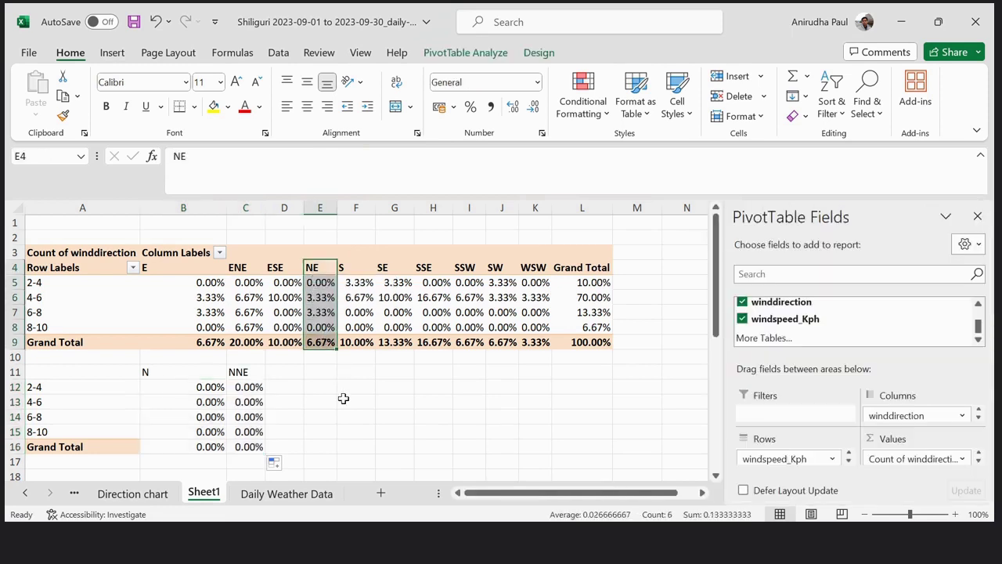
{"action": "key", "text": "ctrl+c"}
{"action": "left_click", "coordinate": [290, 372]}
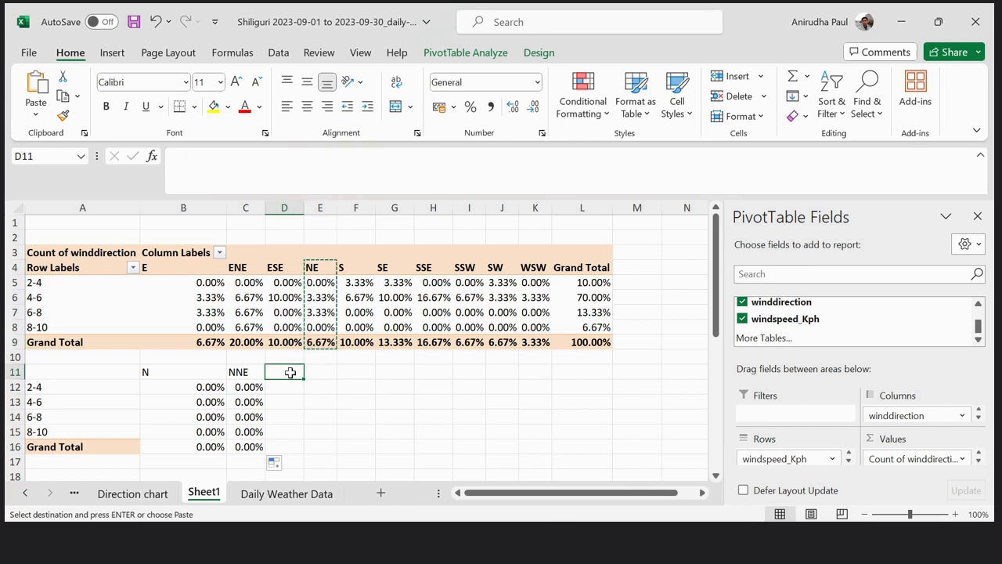
{"action": "key", "text": "ctrl+v"}
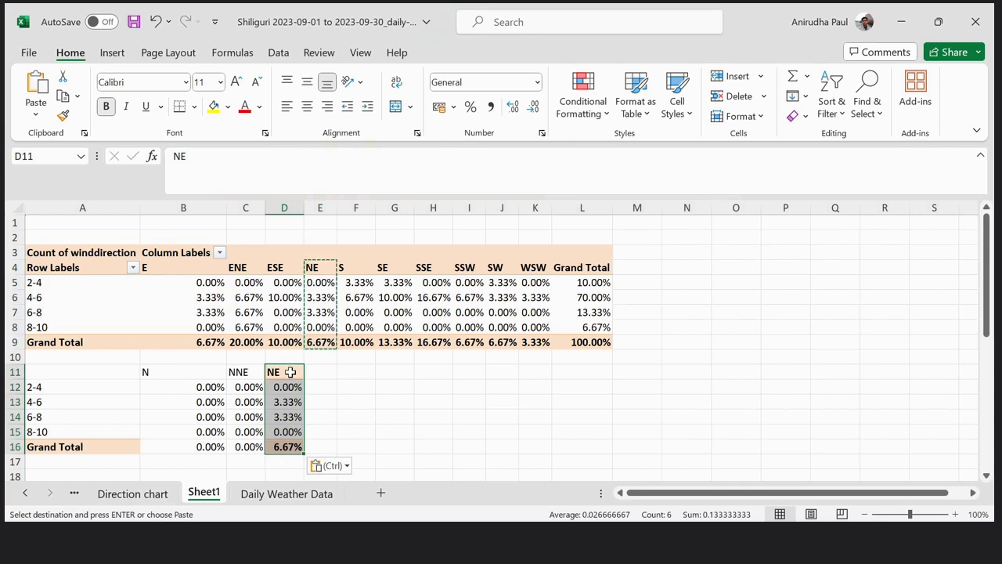
{"action": "left_click_drag", "start_coordinate": [249, 271], "coordinate": [252, 342]}
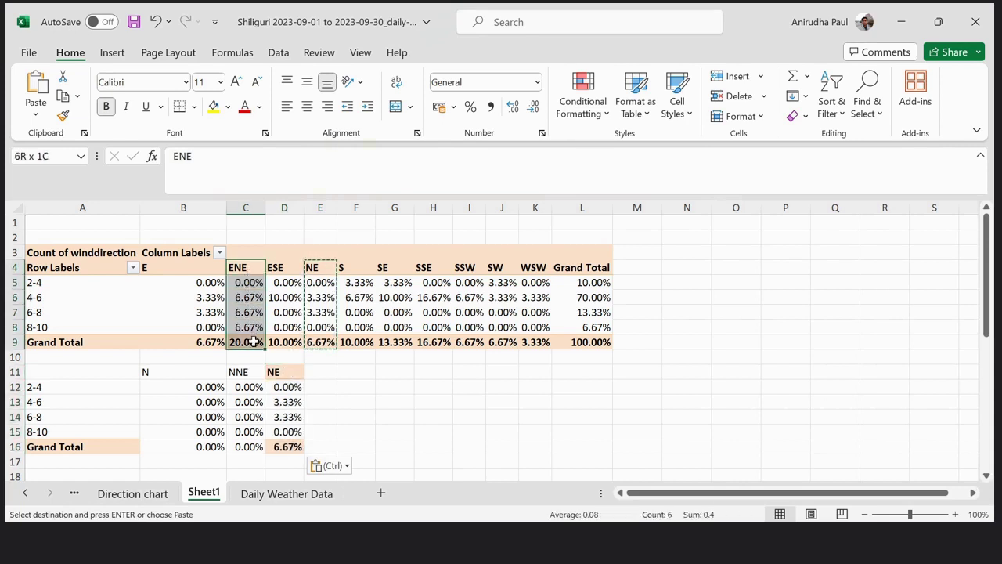
{"action": "key", "text": "ctrl+c"}
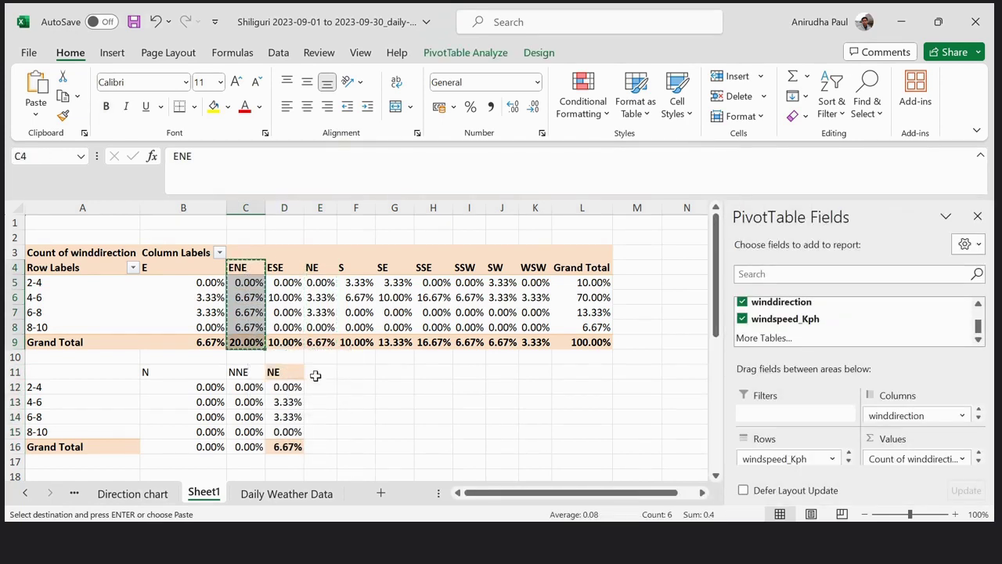
{"action": "left_click", "coordinate": [318, 374]}
{"action": "key", "text": "ctrl+v"}
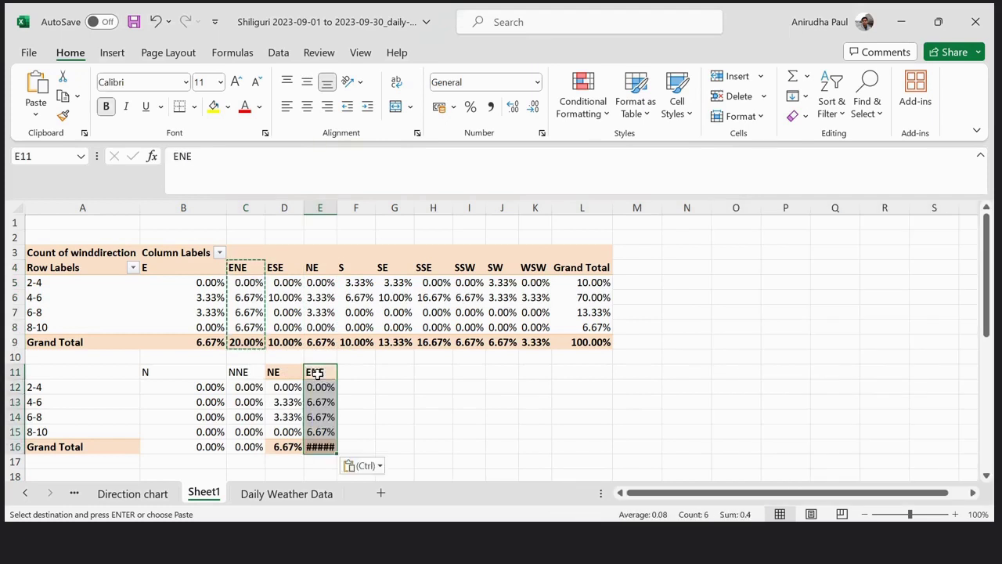
- Copy the PivotTable's E column, B4:B9, to F11 and auto-fit the width of column E
{"action": "left_click_drag", "start_coordinate": [205, 271], "coordinate": [211, 338]}
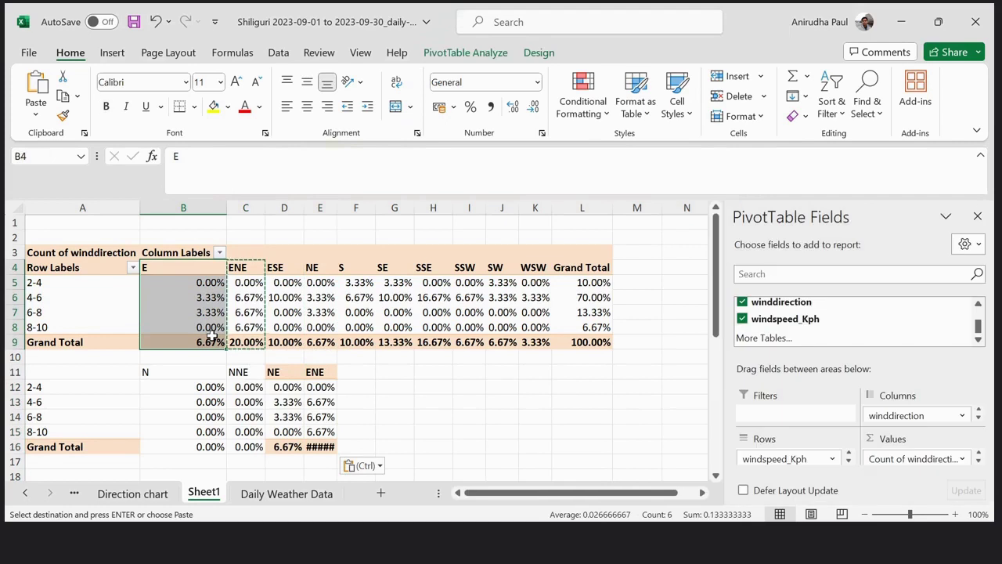
{"action": "left_click", "coordinate": [354, 371]}
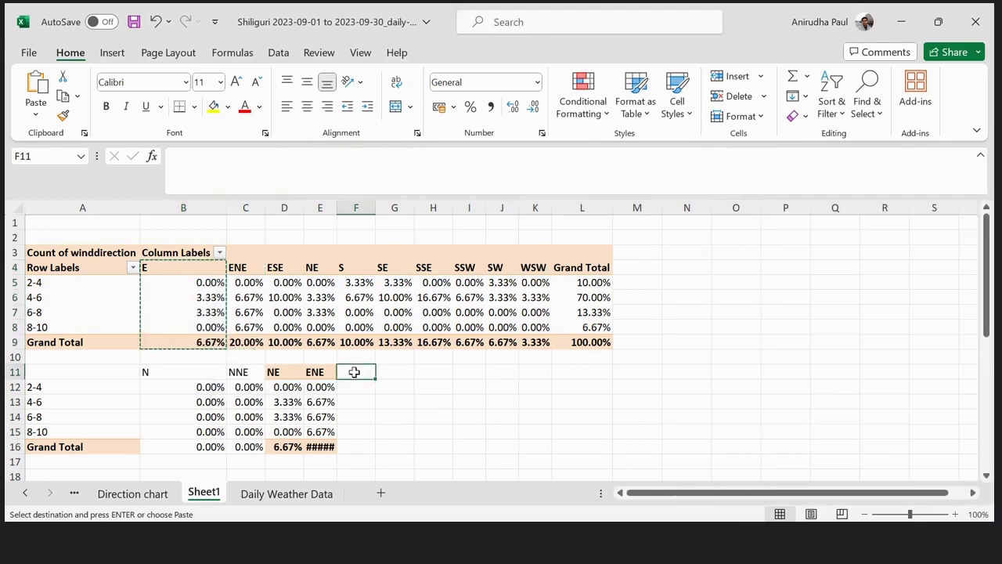
{"action": "key", "text": "ctrl+v"}
{"action": "double_click", "coordinate": [337, 208]}
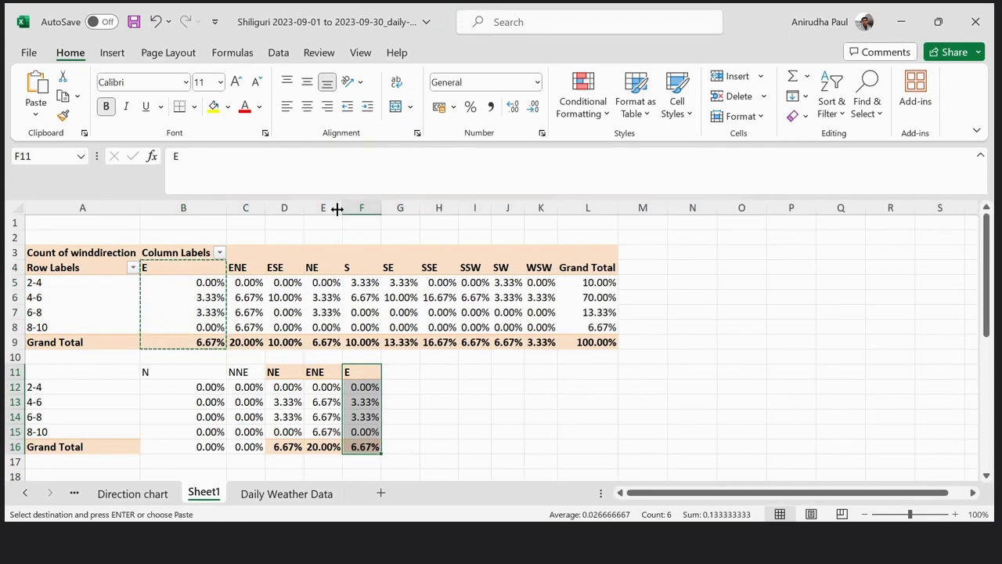
- Copy the PivotTable's ESE column, D4:D9, into the new table at G11
{"action": "left_click_drag", "start_coordinate": [280, 271], "coordinate": [291, 340]}
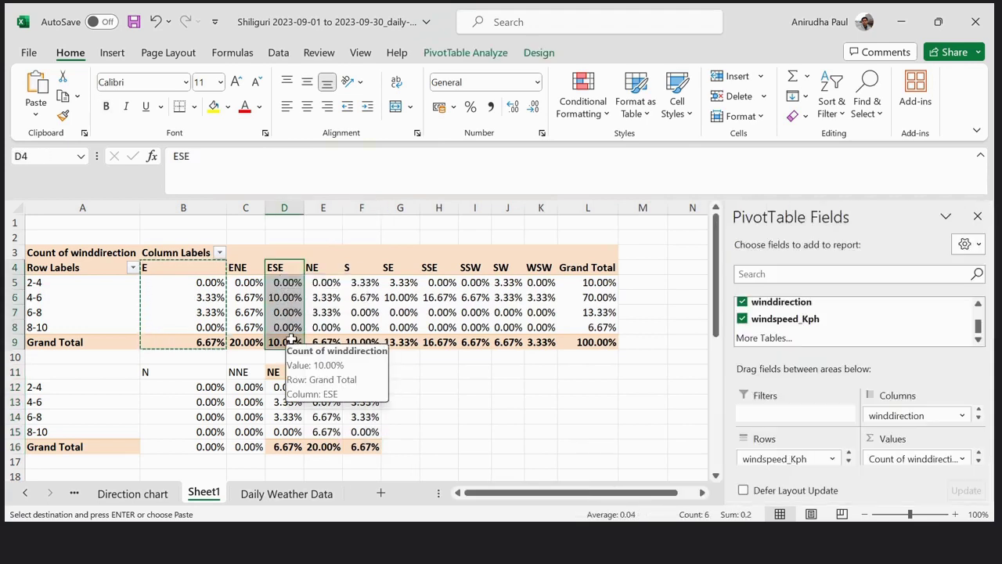
{"action": "key", "text": "ctrl+c"}
{"action": "left_click", "coordinate": [400, 373]}
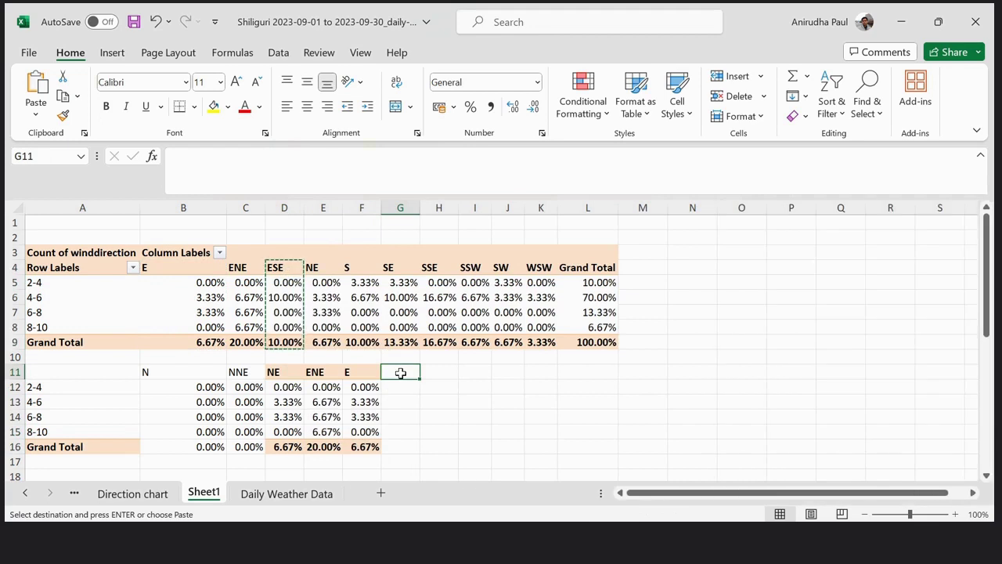
{"action": "key", "text": "ctrl+v"}
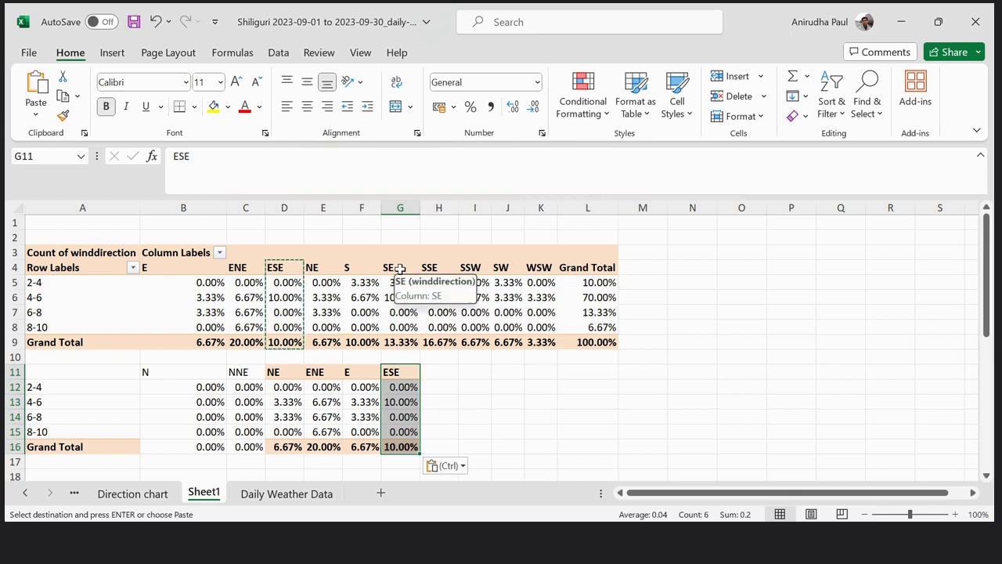
- Copy the PivotTable's SE and SSE columns, G4:H9, to H11 and auto-fit the width of column I
{"action": "left_click_drag", "start_coordinate": [399, 268], "coordinate": [438, 342]}
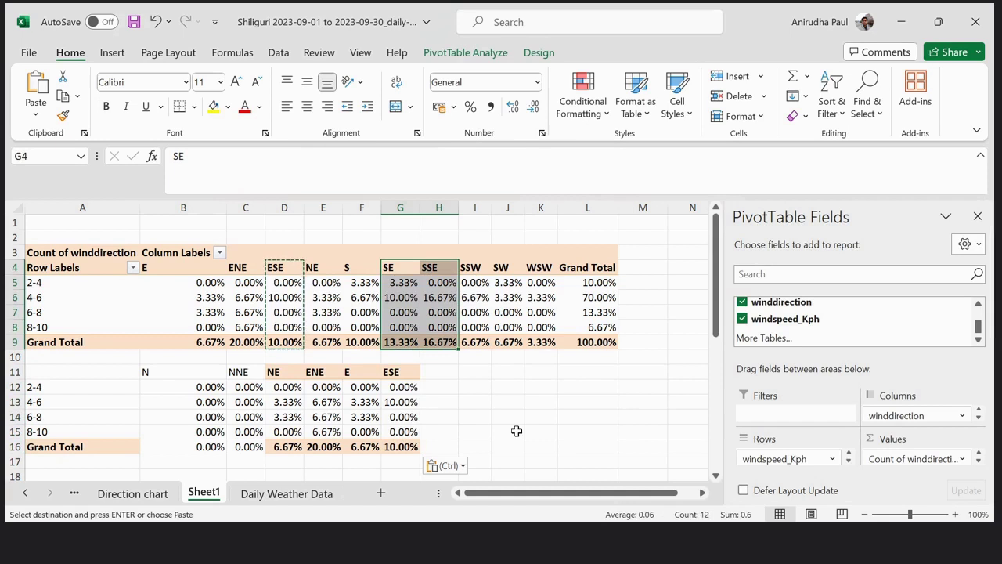
{"action": "key", "text": "ctrl+c"}
{"action": "left_click", "coordinate": [450, 374]}
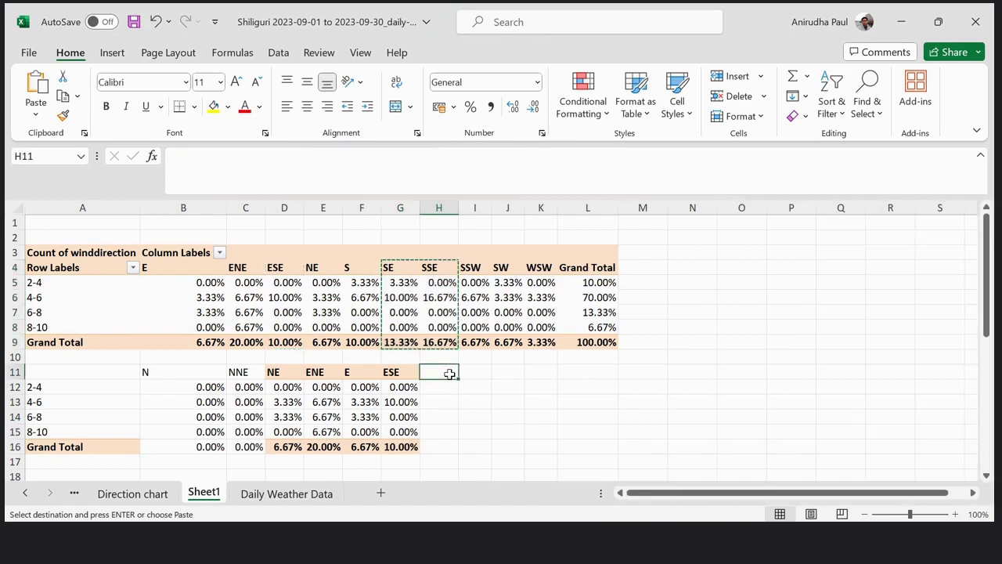
{"action": "key", "text": "ctrl+v"}
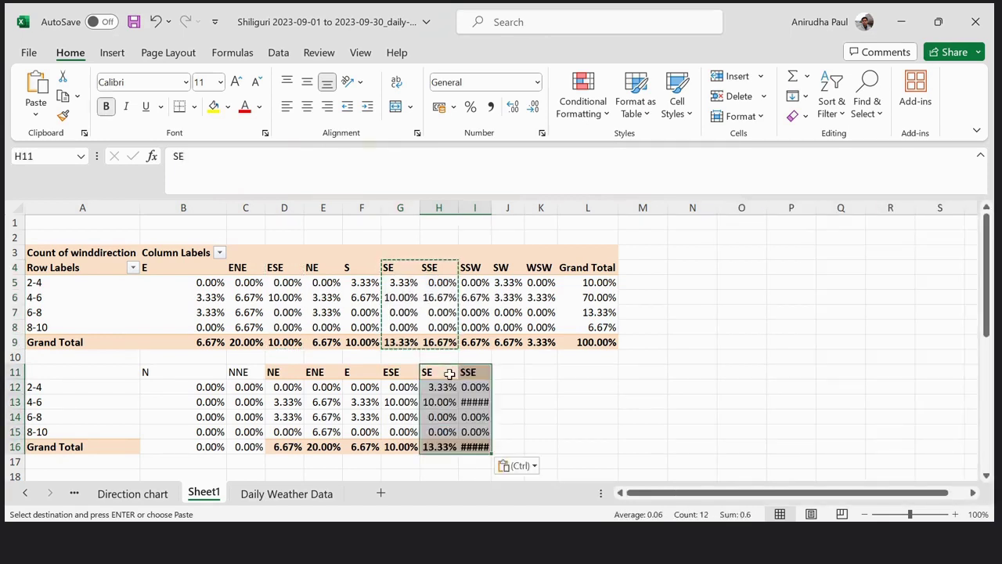
{"action": "left_click_drag", "start_coordinate": [492, 211], "coordinate": [492, 210]}
{"action": "double_click", "coordinate": [492, 210]}
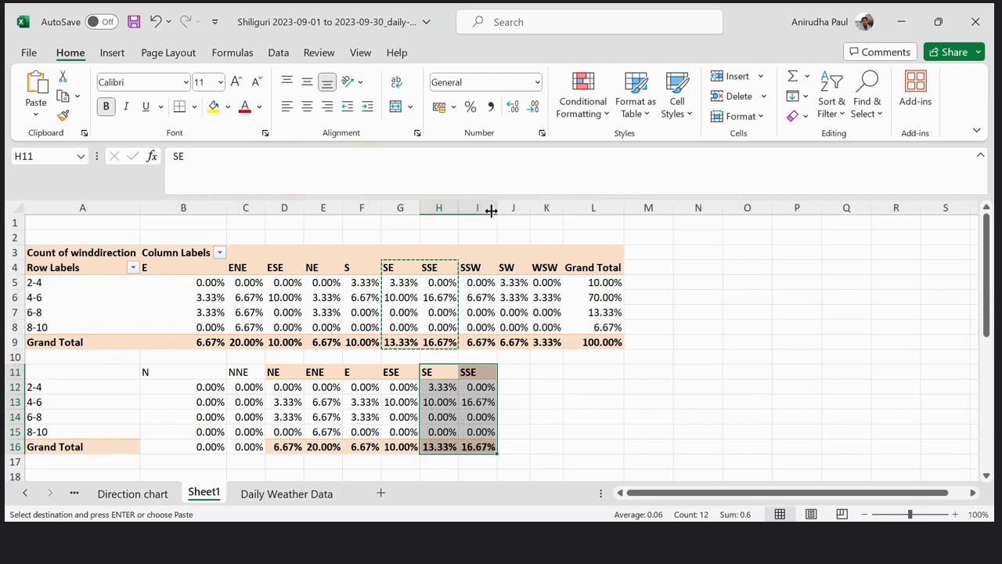
- Copy the PivotTable's S column, F4:F9, to J11 and auto-fit the width of column J
{"action": "left_click_drag", "start_coordinate": [359, 269], "coordinate": [368, 342]}
{"action": "key", "text": "ctrl+c"}
{"action": "left_click", "coordinate": [517, 373]}
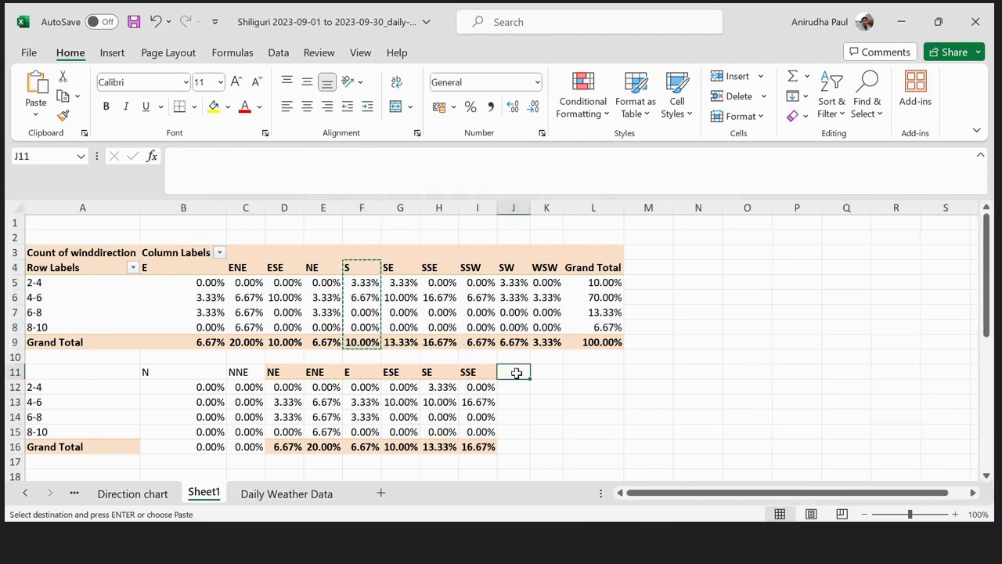
{"action": "key", "text": "ctrl+v"}
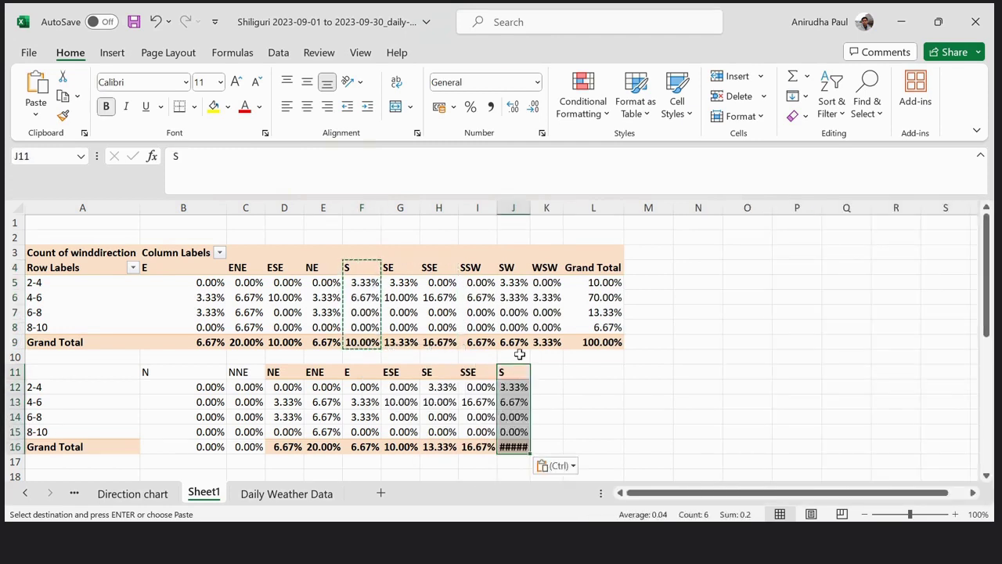
{"action": "double_click", "coordinate": [531, 208]}
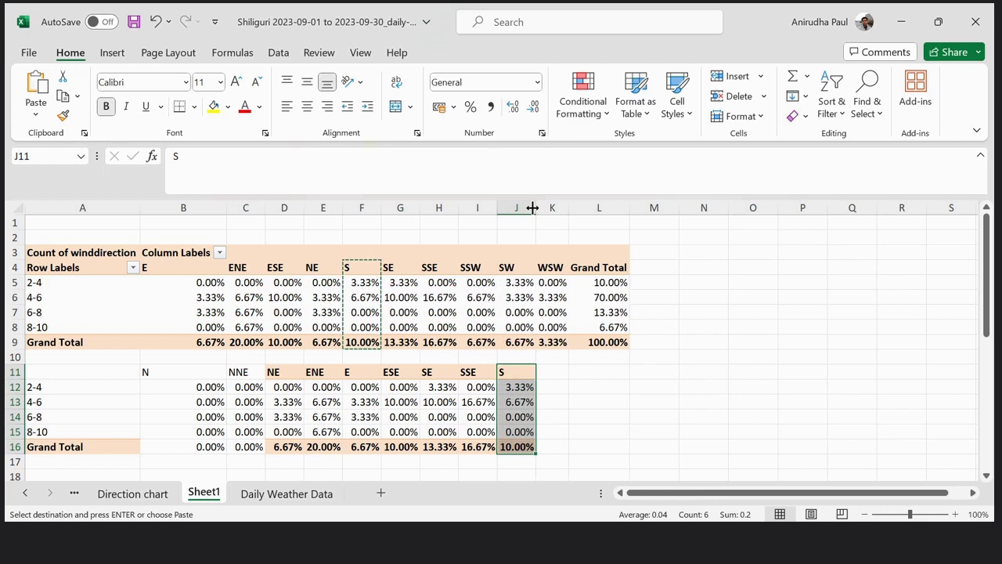
- Copy the PivotTable's SSW, SW and WSW columns, I4:K9, into the new table starting at K11
{"action": "left_click", "coordinate": [472, 268]}
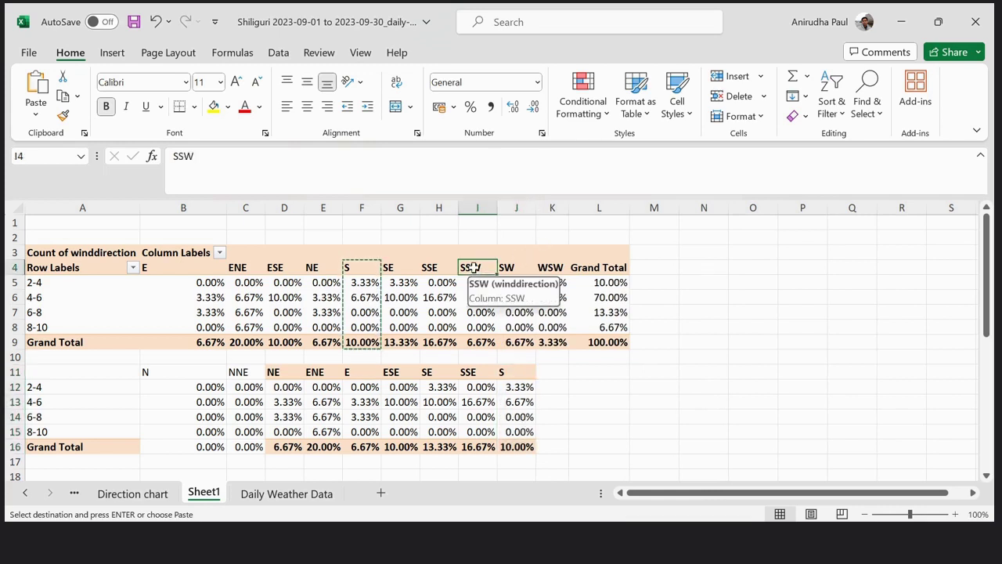
{"action": "key", "text": "shift+Right"}
{"action": "key", "text": "ctrl+shift+Down"}
{"action": "left_click_drag", "start_coordinate": [478, 267], "coordinate": [552, 339]}
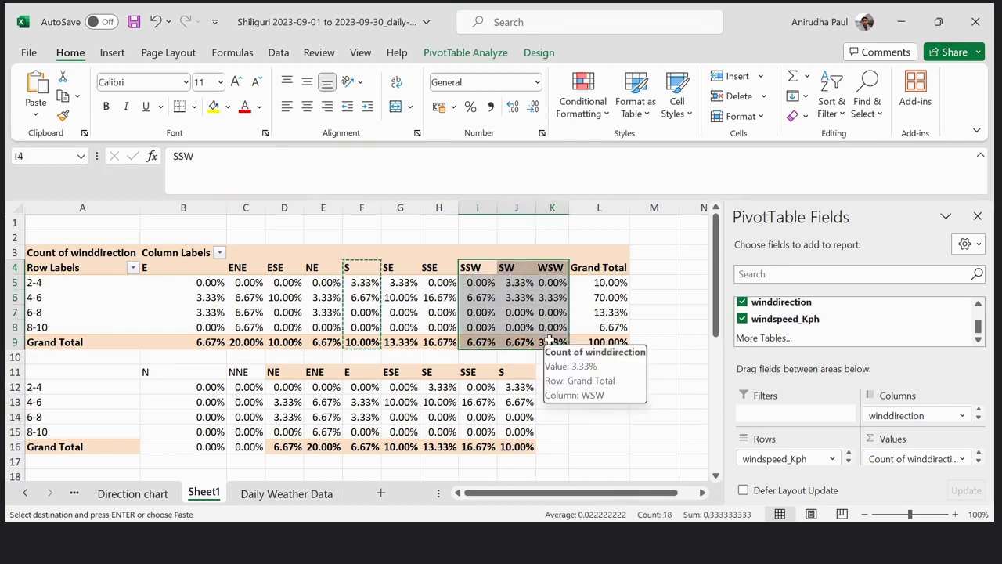
{"action": "key", "text": "ctrl+c"}
{"action": "left_click", "coordinate": [554, 374]}
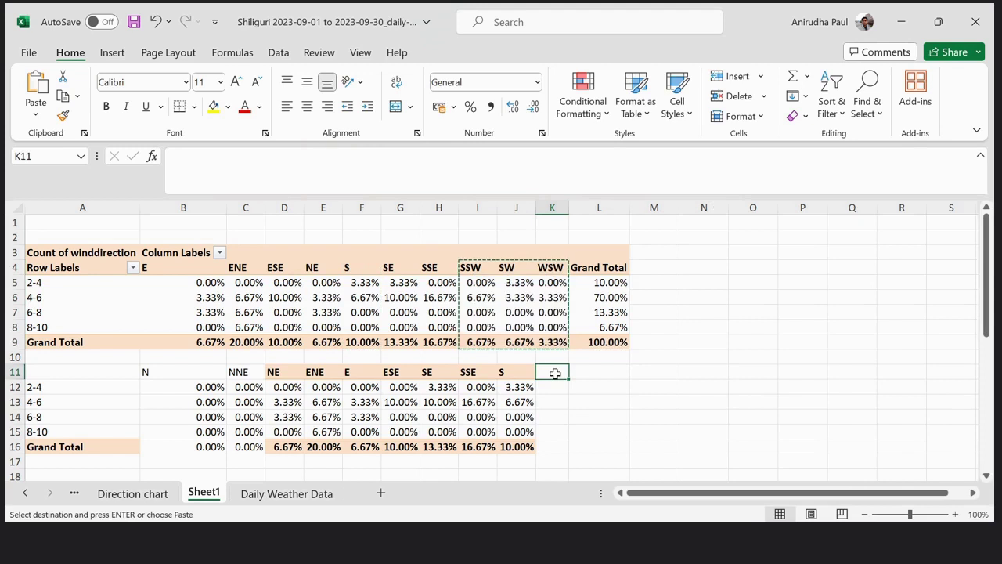
{"action": "key", "text": "ctrl+v"}
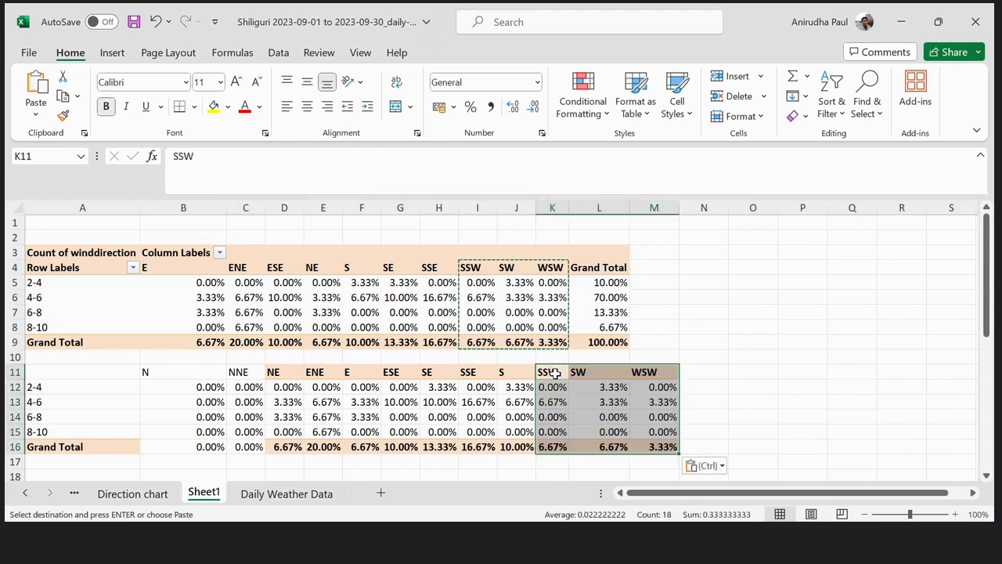
- Add the headers W, WNW, NW and NNW in N11:Q11 and fill rows 12 to 16 beneath them with 0.00%
{"action": "left_click", "coordinate": [703, 371]}
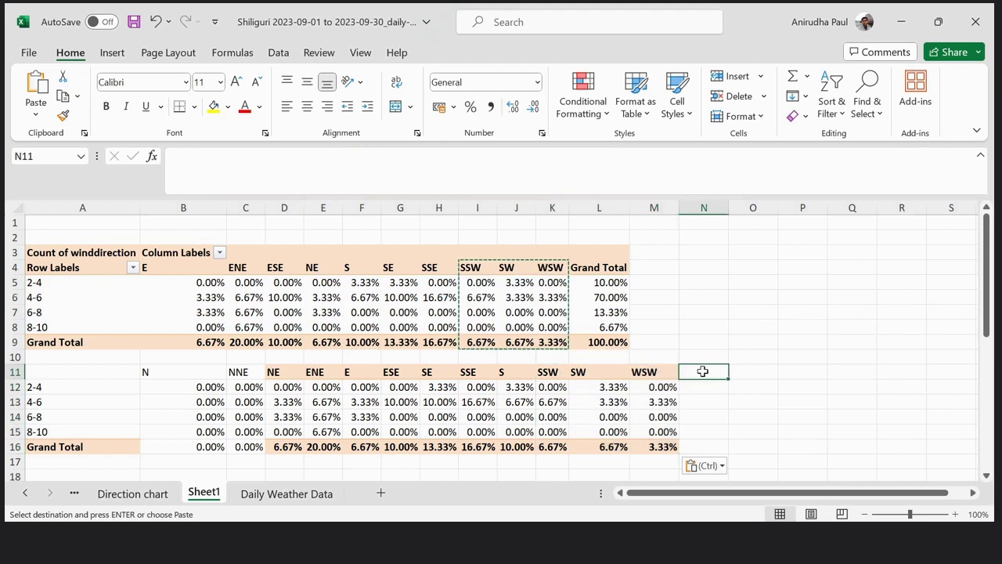
{"action": "type", "text": "W"}
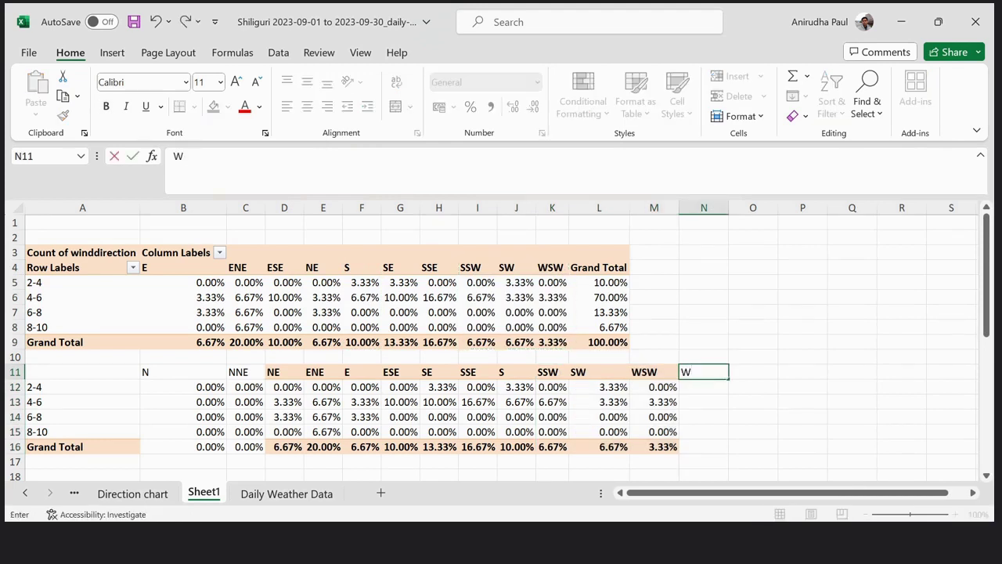
{"action": "key", "text": "Tab"}
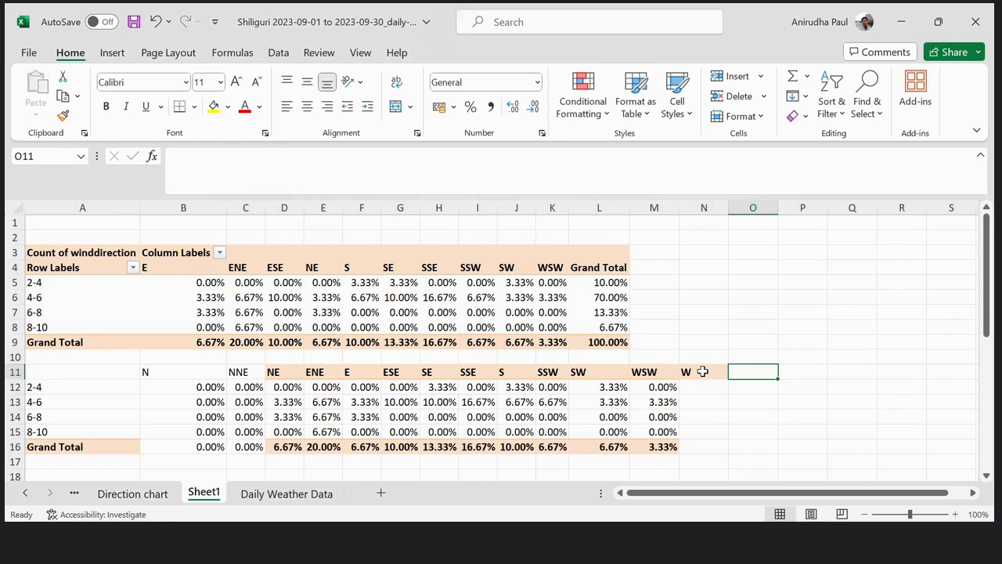
{"action": "type", "text": "WNW"}
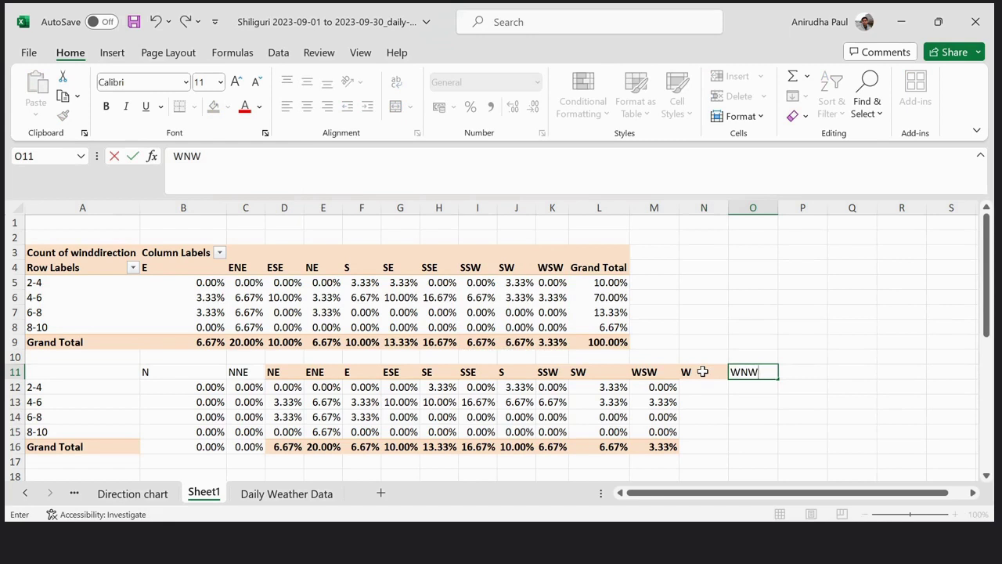
{"action": "key", "text": "Tab"}
{"action": "type", "text": "N"}
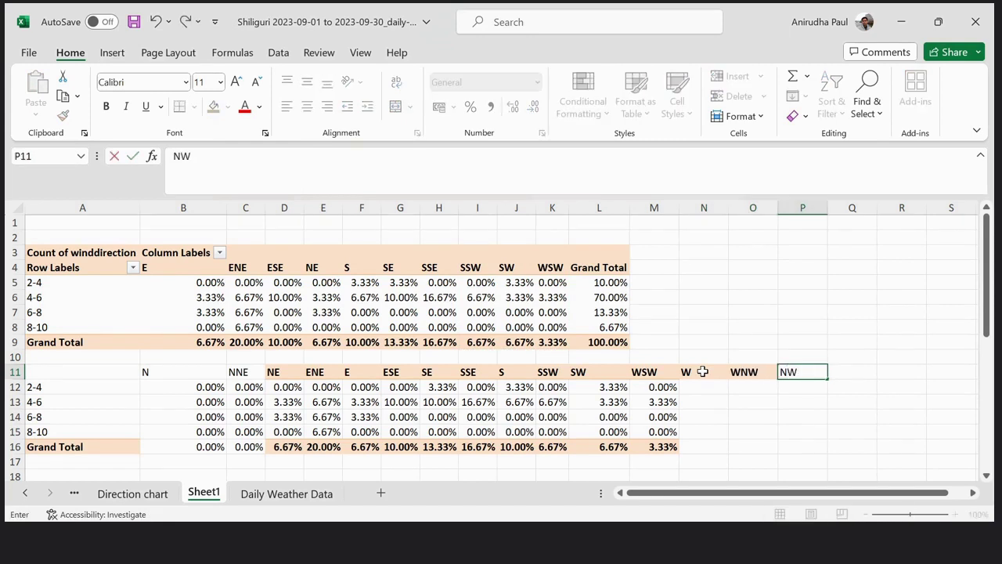
{"action": "key", "text": "Tab"}
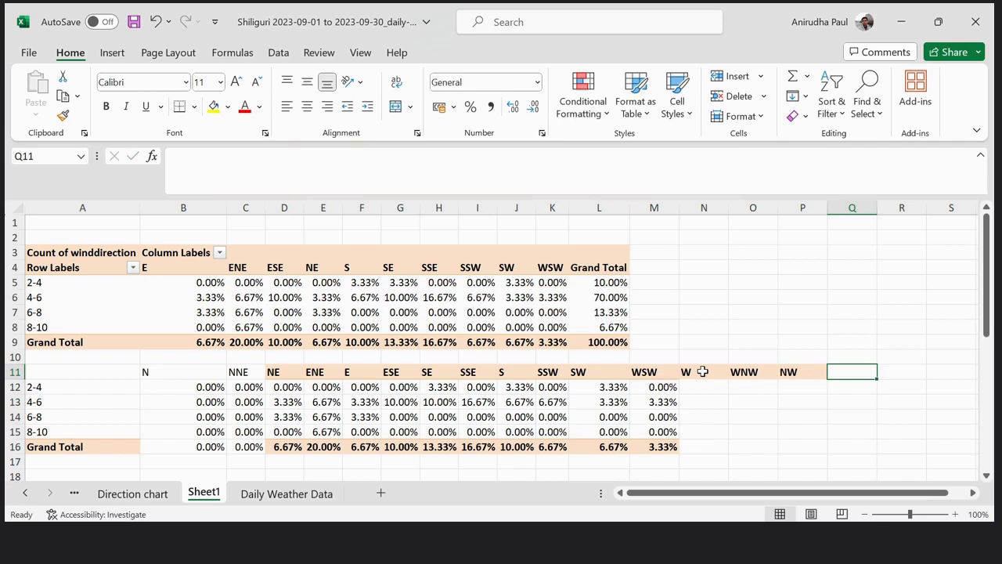
{"action": "type", "text": "NNW"}
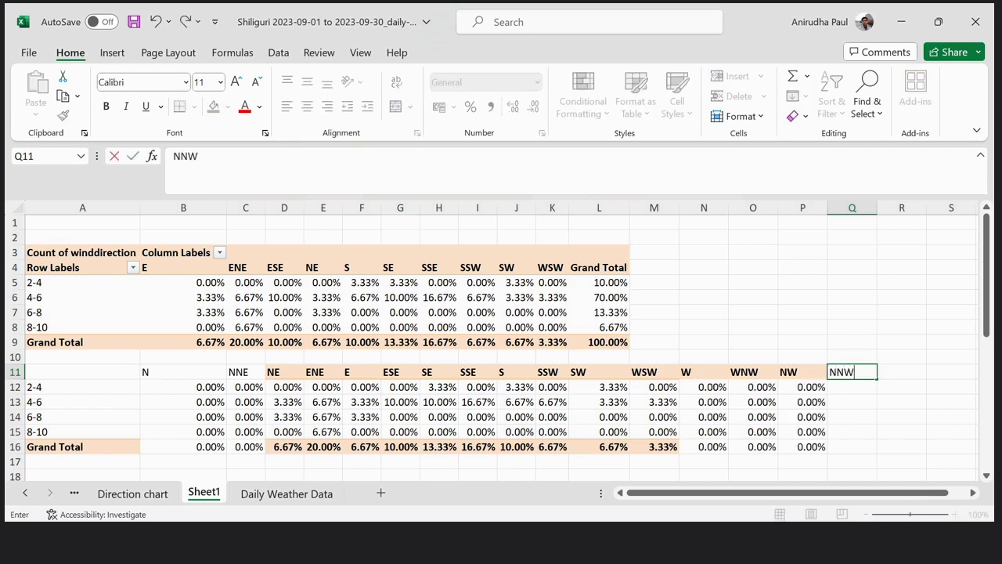
{"action": "key", "text": "Tab"}
{"action": "left_click_drag", "start_coordinate": [822, 389], "coordinate": [857, 453]}
{"action": "left_click", "coordinate": [759, 471]}
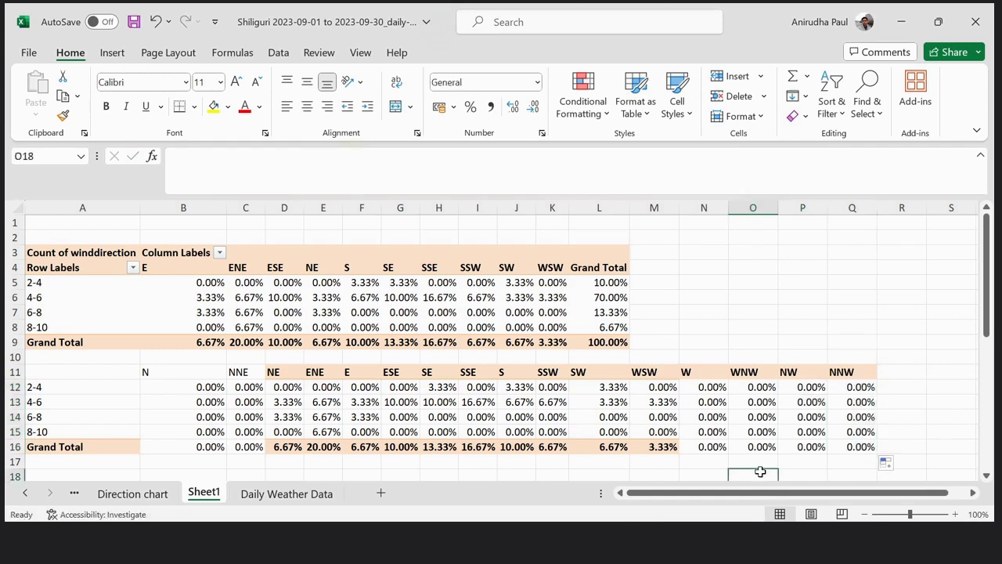
- Copy the PivotTable's Grand Total column, L4:L9, into the new table at R11
{"action": "left_click_drag", "start_coordinate": [191, 373], "coordinate": [839, 375]}
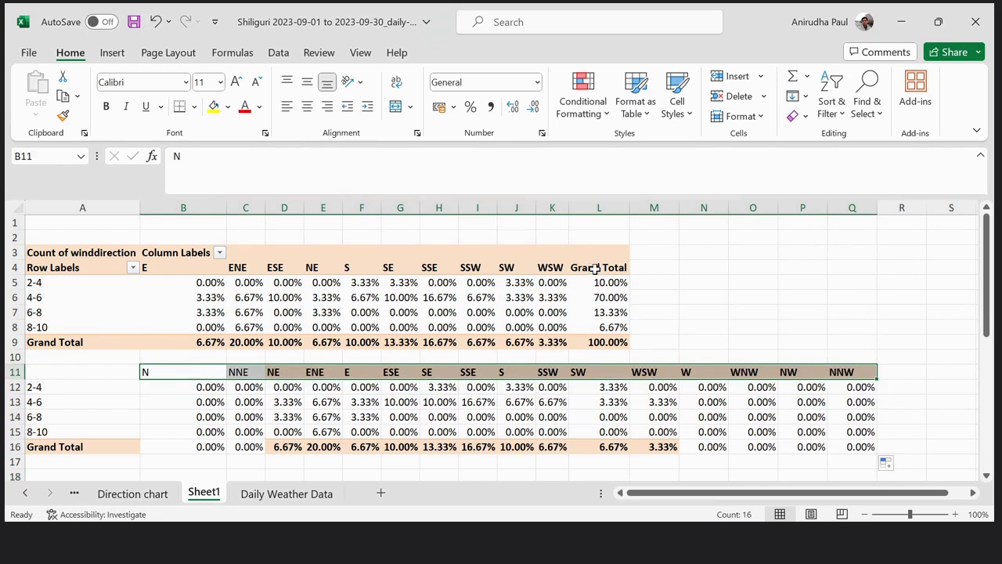
{"action": "left_click_drag", "start_coordinate": [595, 268], "coordinate": [596, 341]}
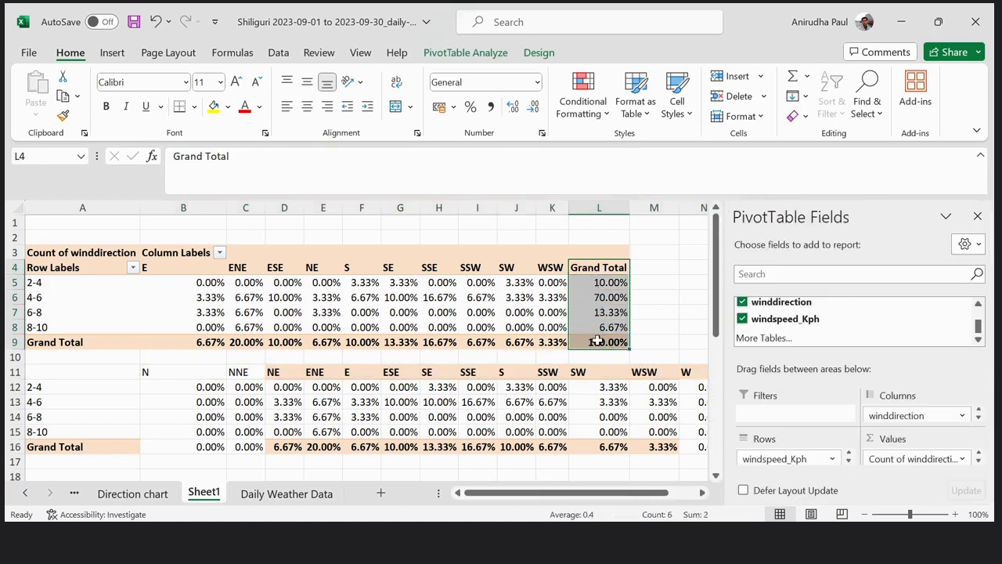
{"action": "key", "text": "ctrl+c"}
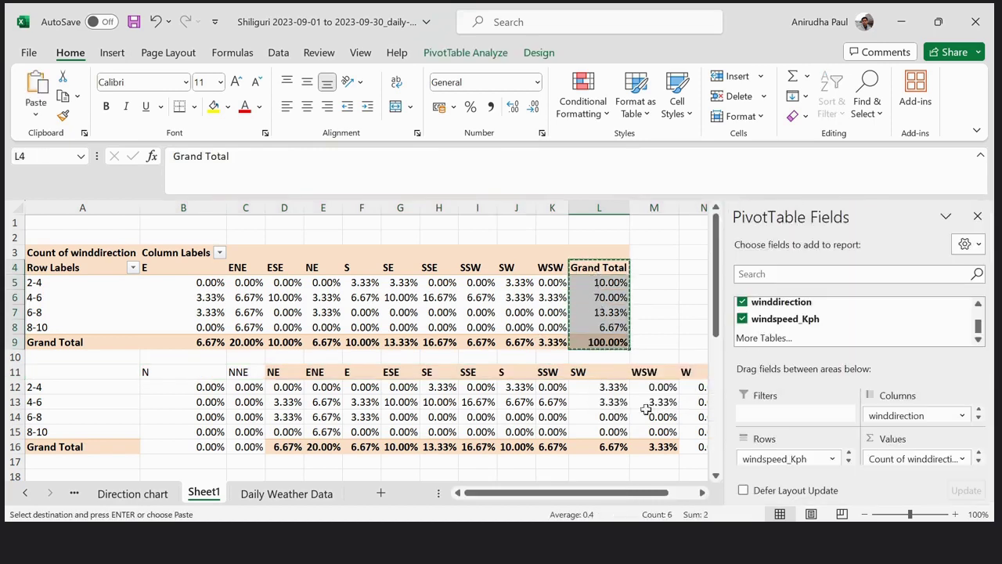
{"action": "left_click_drag", "start_coordinate": [628, 492], "coordinate": [656, 492]}
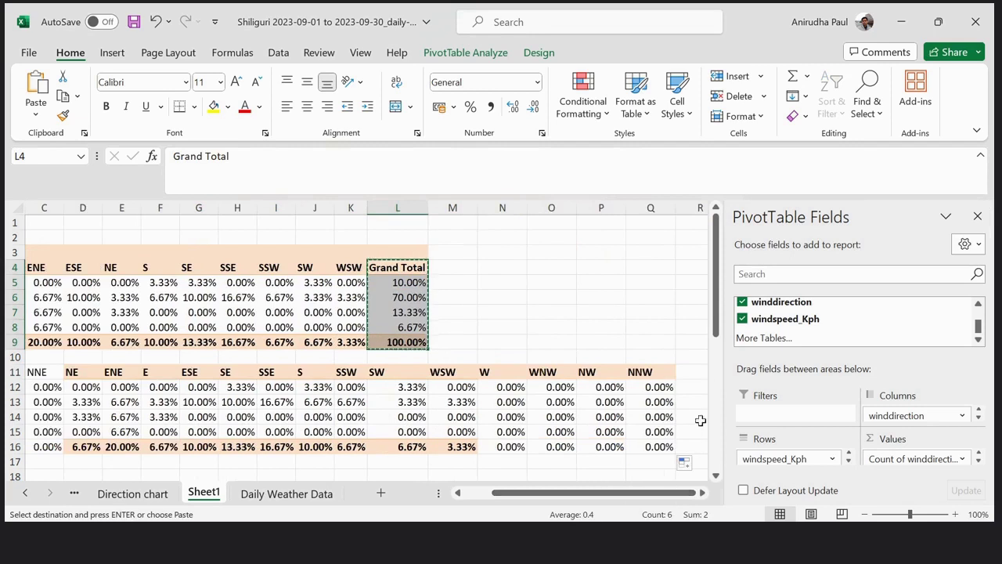
{"action": "left_click", "coordinate": [697, 377]}
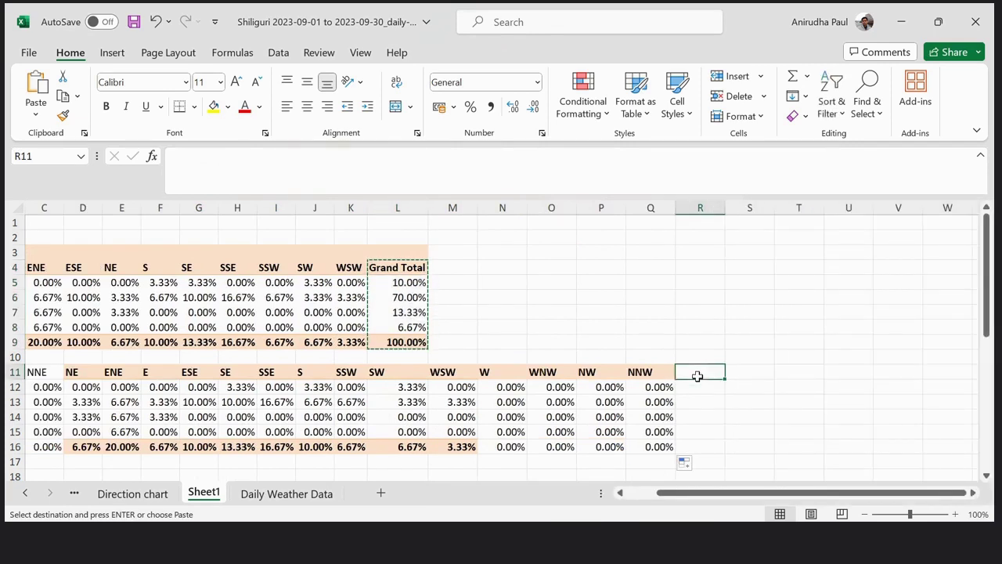
{"action": "key", "text": "ctrl+v"}
{"action": "left_click_drag", "start_coordinate": [750, 493], "coordinate": [736, 495]}
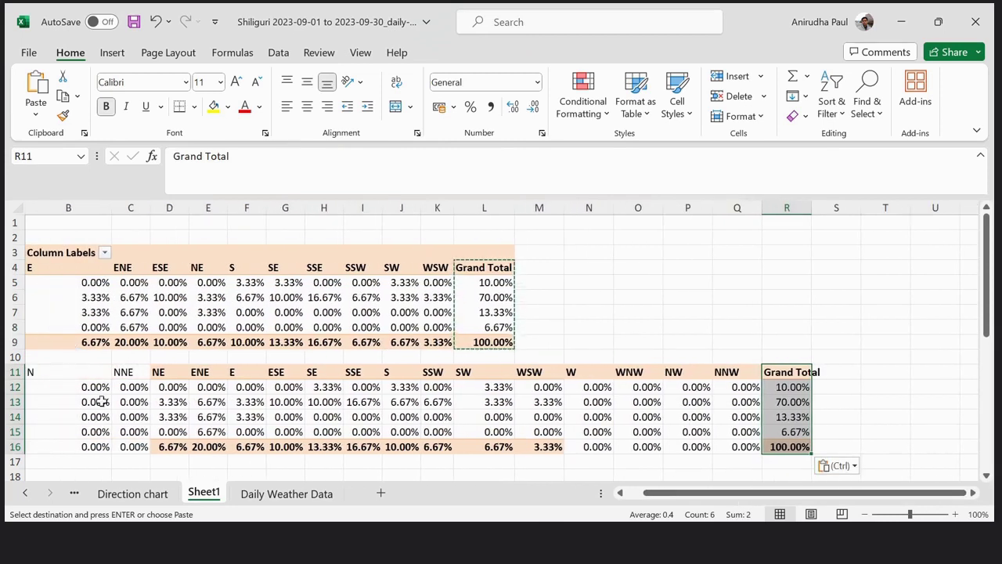
- Insert a radar chart from A11:Q15, leaving out the Grand Total row and column
{"action": "left_click_drag", "start_coordinate": [96, 387], "coordinate": [739, 432]}
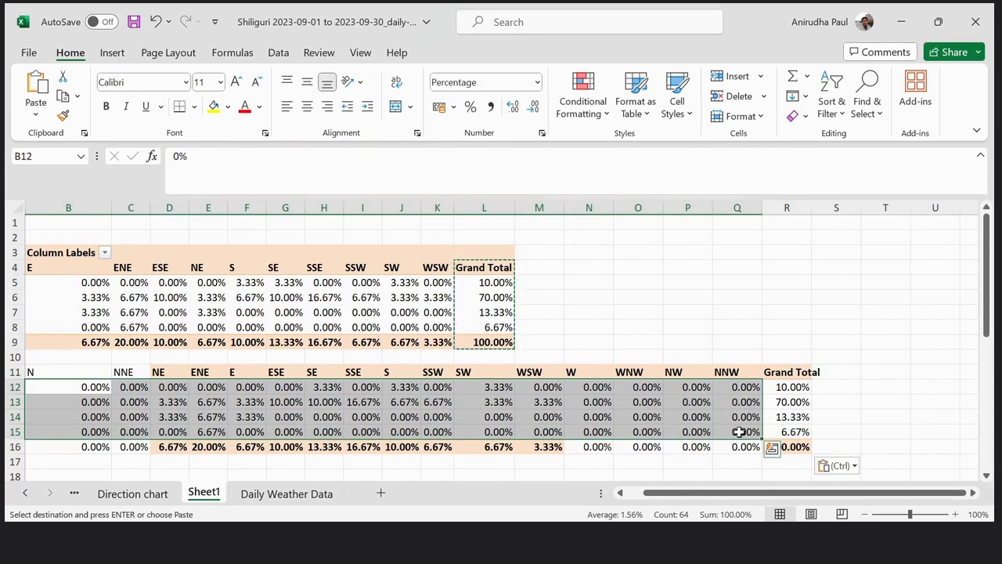
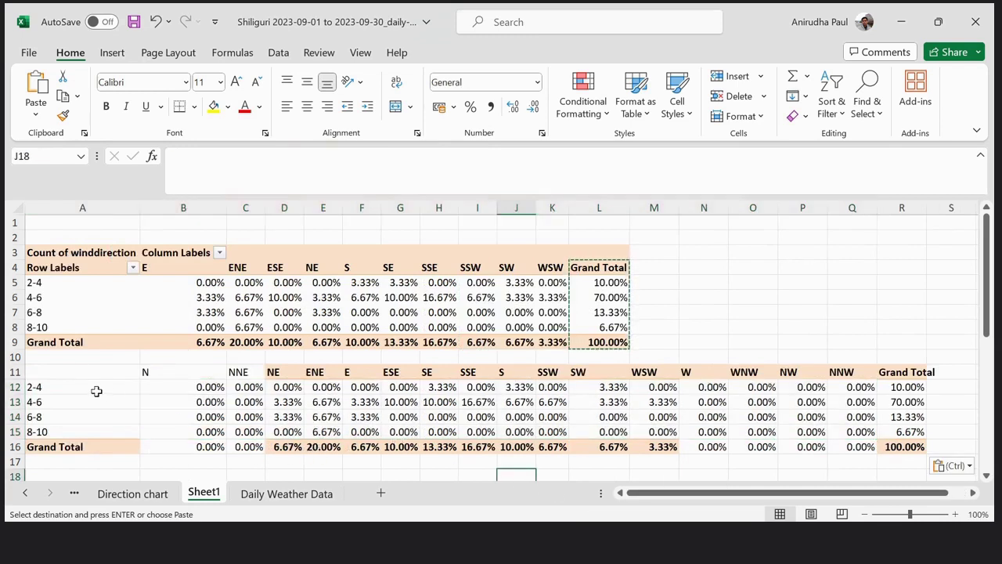
{"action": "left_click_drag", "start_coordinate": [73, 375], "coordinate": [842, 432]}
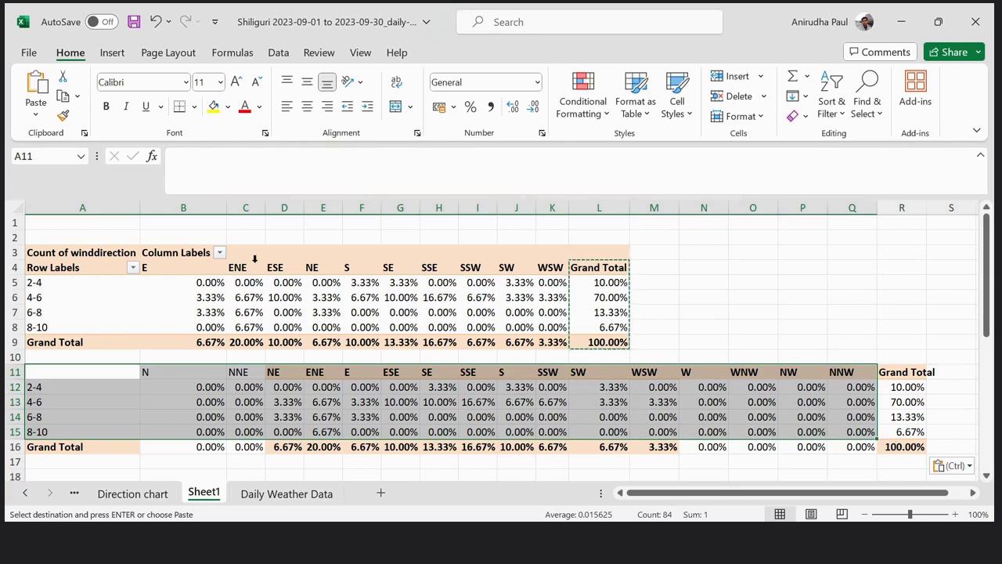
{"action": "left_click", "coordinate": [121, 58]}
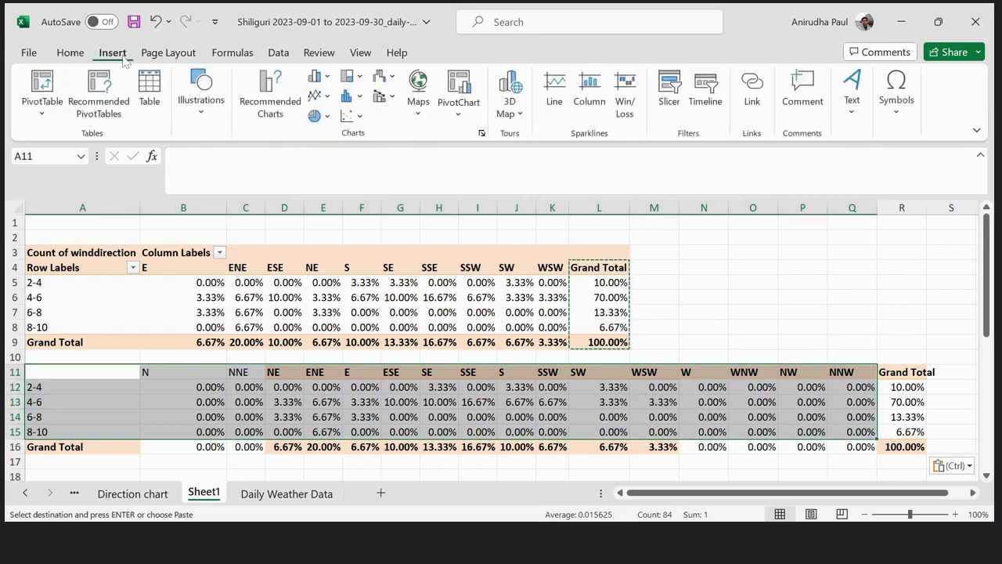
{"action": "left_click", "coordinate": [266, 104]}
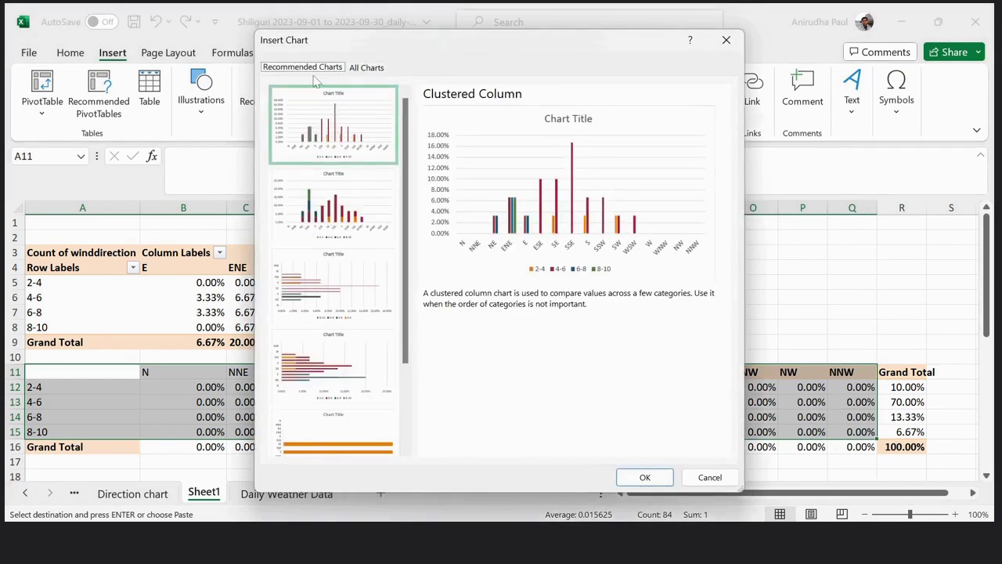
{"action": "left_click", "coordinate": [366, 68]}
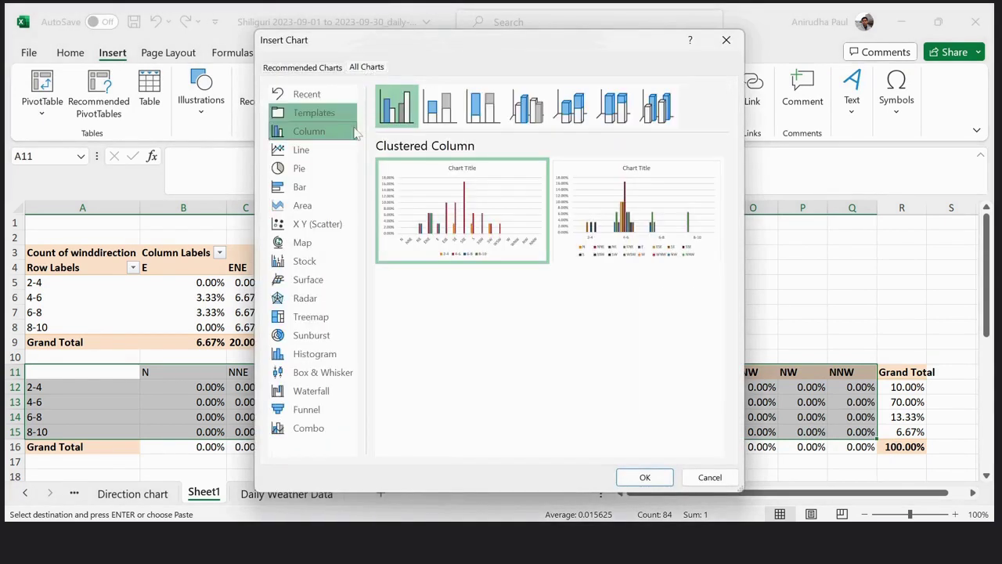
{"action": "left_click", "coordinate": [313, 297]}
{"action": "mouse_move", "coordinate": [459, 236]}
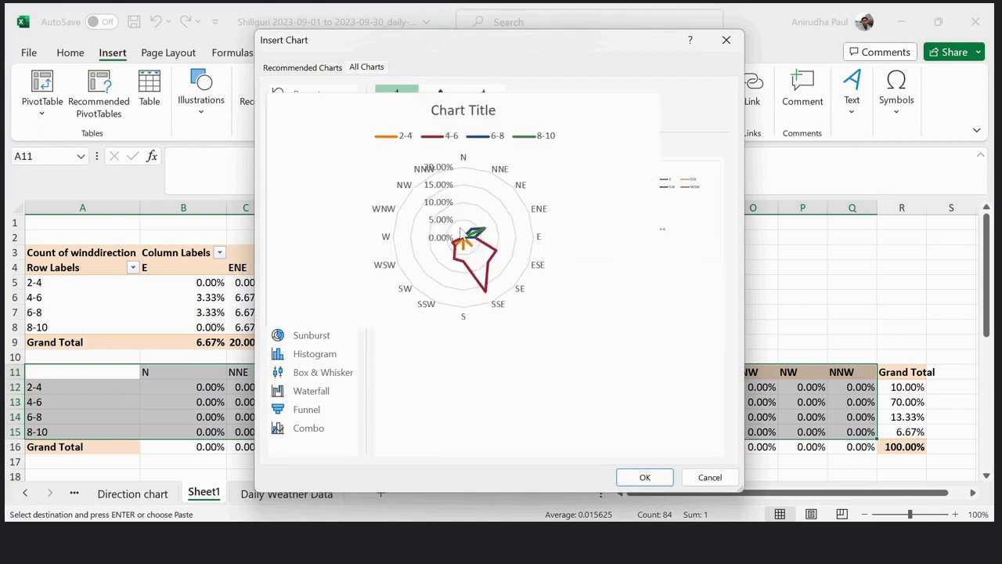
{"action": "left_click", "coordinate": [644, 478]}
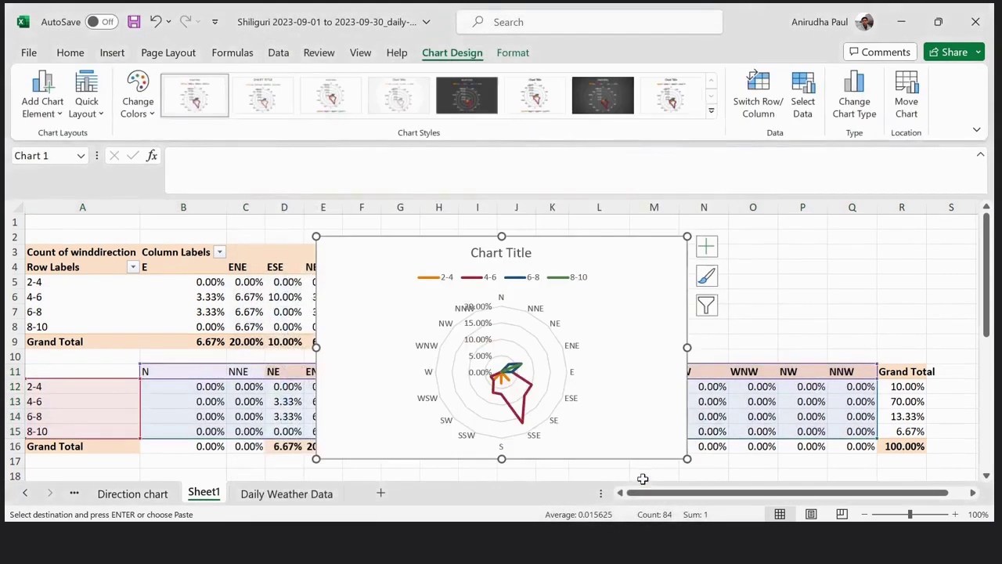
- Move the radar chart down to start around row 13 and enlarge it to reach about column N and row 32
{"action": "scroll", "coordinate": [605, 374], "scroll_direction": "down", "scroll_amount": 3}
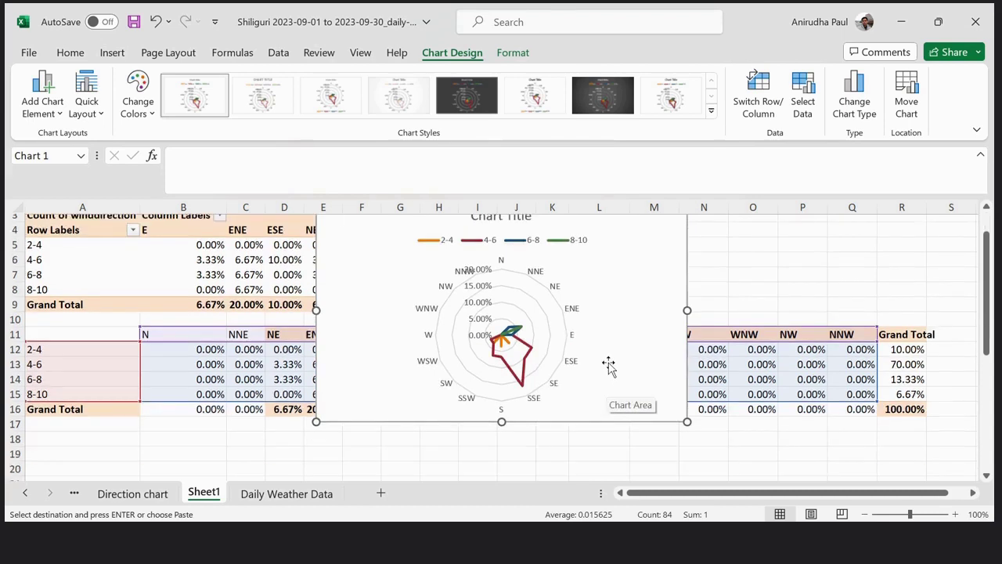
{"action": "left_click_drag", "start_coordinate": [597, 290], "coordinate": [522, 491]}
{"action": "scroll", "coordinate": [524, 437], "scroll_direction": "down", "scroll_amount": 3}
{"action": "scroll", "coordinate": [524, 405], "scroll_direction": "up", "scroll_amount": 3}
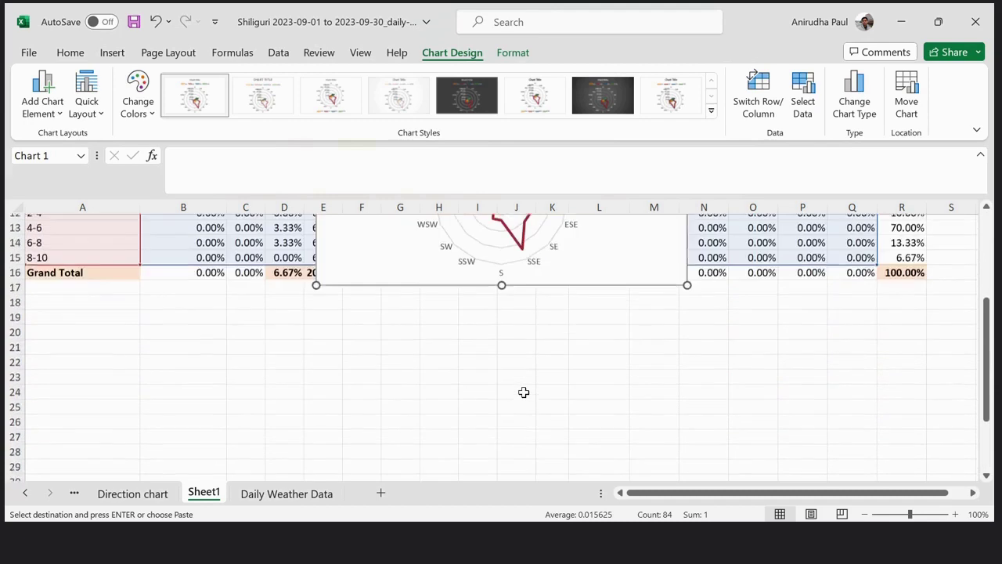
{"action": "left_click_drag", "start_coordinate": [587, 281], "coordinate": [571, 436]}
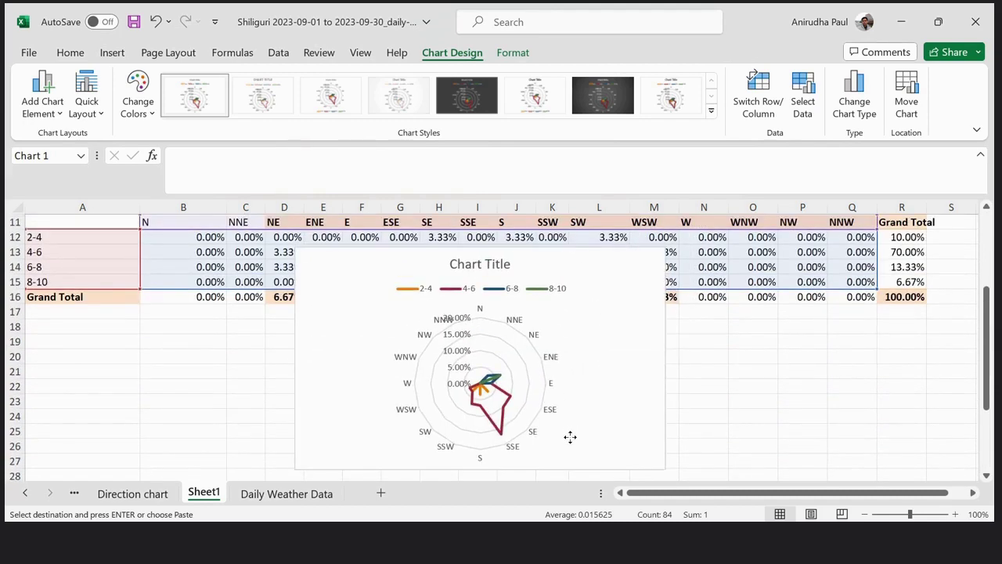
{"action": "scroll", "coordinate": [574, 407], "scroll_direction": "down", "scroll_amount": 2}
{"action": "left_click_drag", "start_coordinate": [666, 400], "coordinate": [723, 472]}
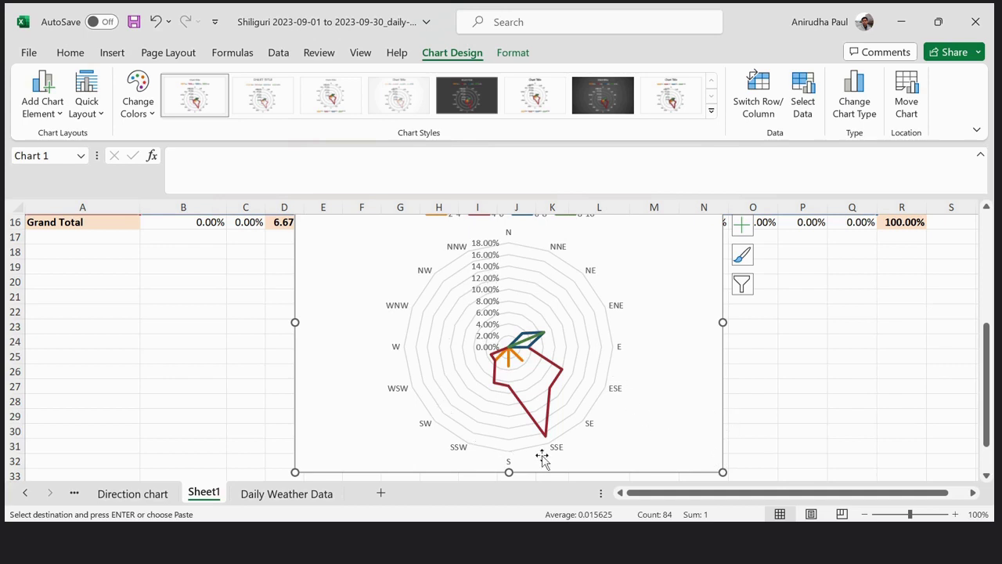
- Move the enlarged radar chart clear of the new table so that it starts around row 19
{"action": "scroll", "coordinate": [546, 415], "scroll_direction": "up", "scroll_amount": 4}
{"action": "scroll", "coordinate": [547, 415], "scroll_direction": "down", "scroll_amount": 2}
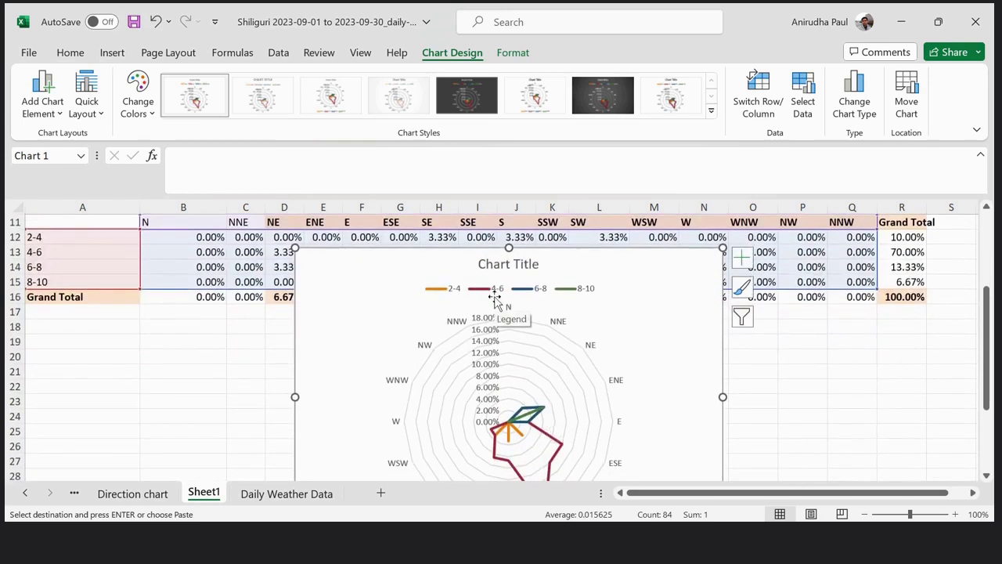
{"action": "scroll", "coordinate": [494, 301], "scroll_direction": "down", "scroll_amount": 2}
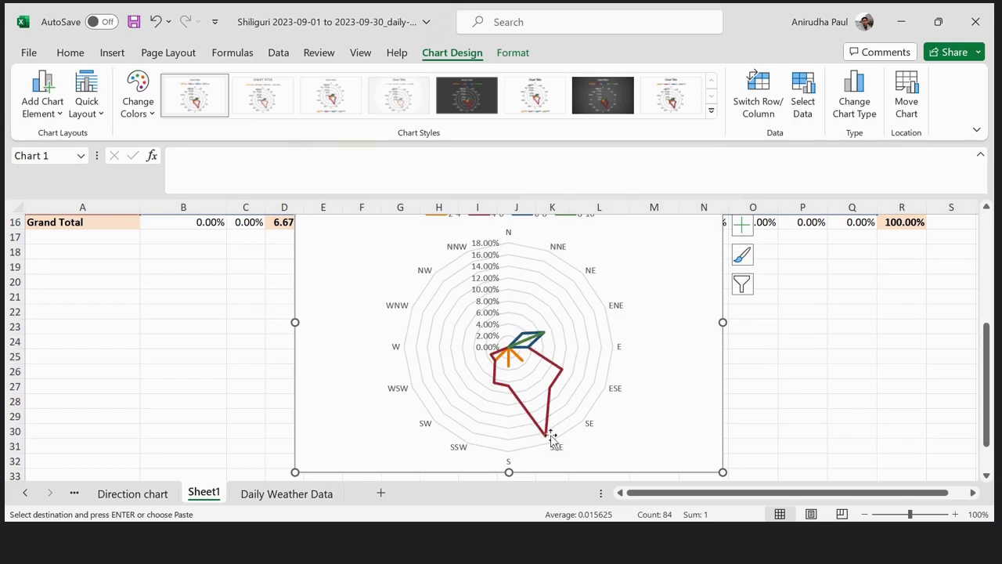
{"action": "scroll", "coordinate": [554, 450], "scroll_direction": "up", "scroll_amount": 1}
{"action": "scroll", "coordinate": [558, 454], "scroll_direction": "down", "scroll_amount": 1}
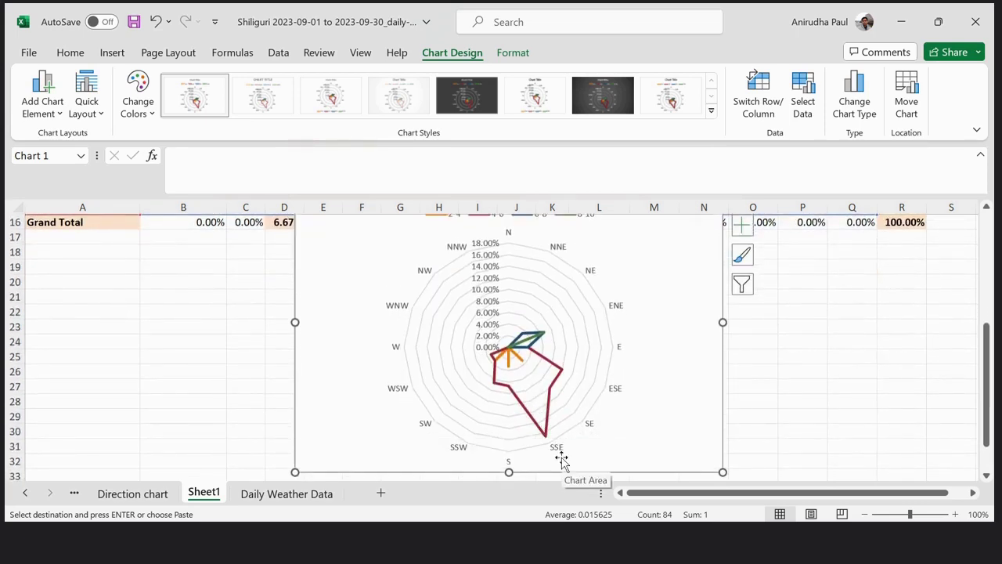
{"action": "scroll", "coordinate": [563, 460], "scroll_direction": "up", "scroll_amount": 4}
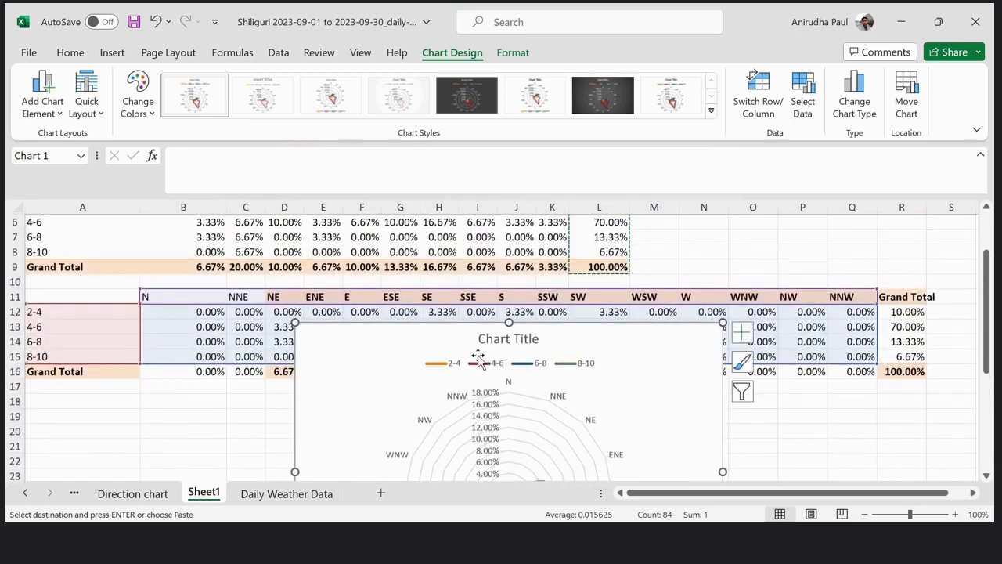
{"action": "left_click_drag", "start_coordinate": [466, 342], "coordinate": [446, 431]}
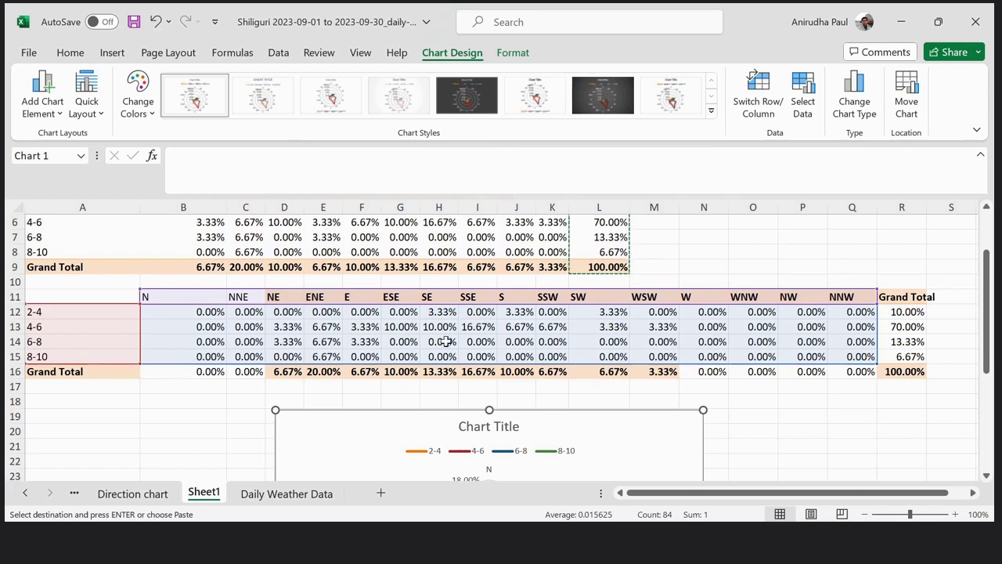
- Highlight the SSE percentage for wind speed 4-6, cell I13, with a yellow fill
{"action": "left_click", "coordinate": [478, 371]}
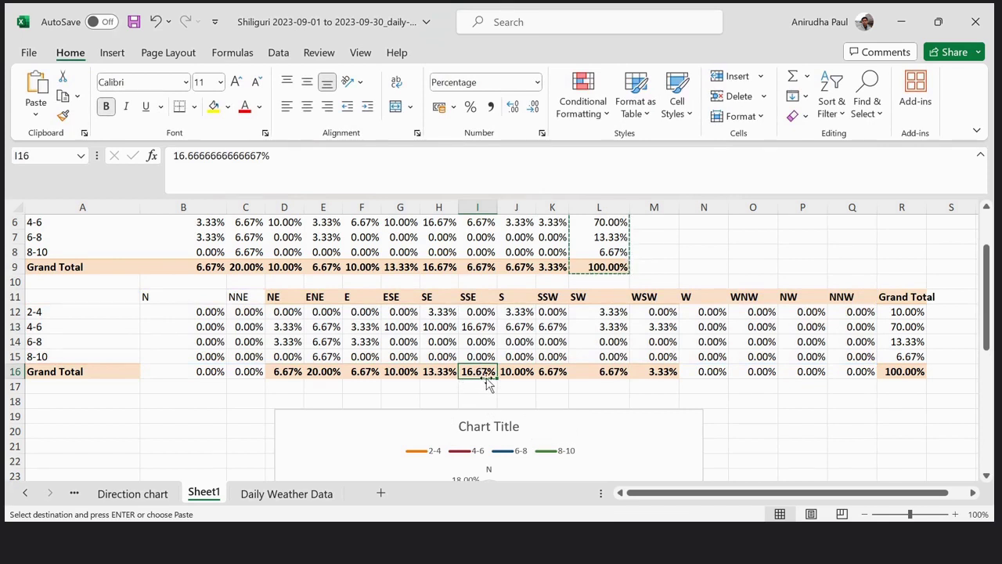
{"action": "left_click", "coordinate": [483, 331]}
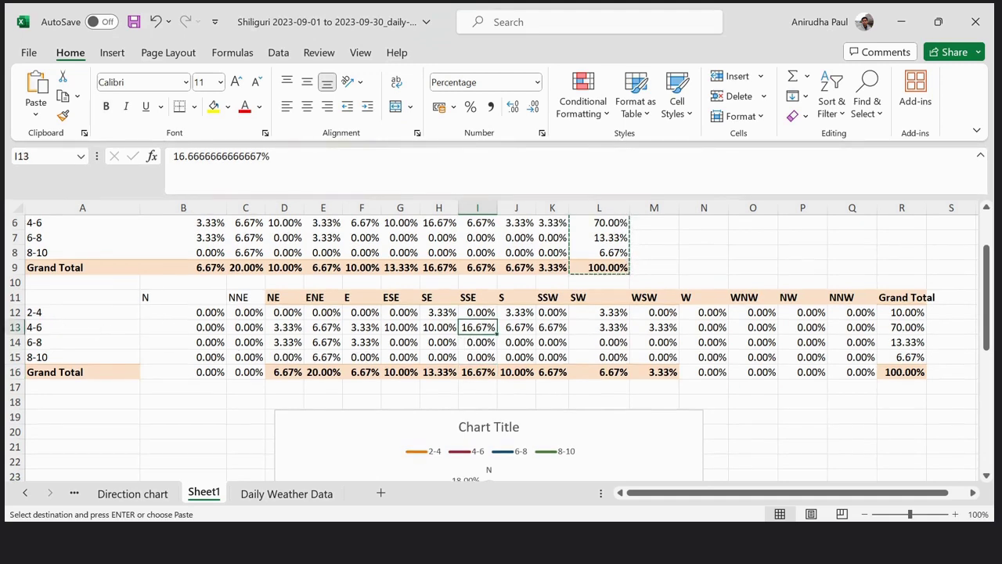
{"action": "left_click", "coordinate": [214, 108]}
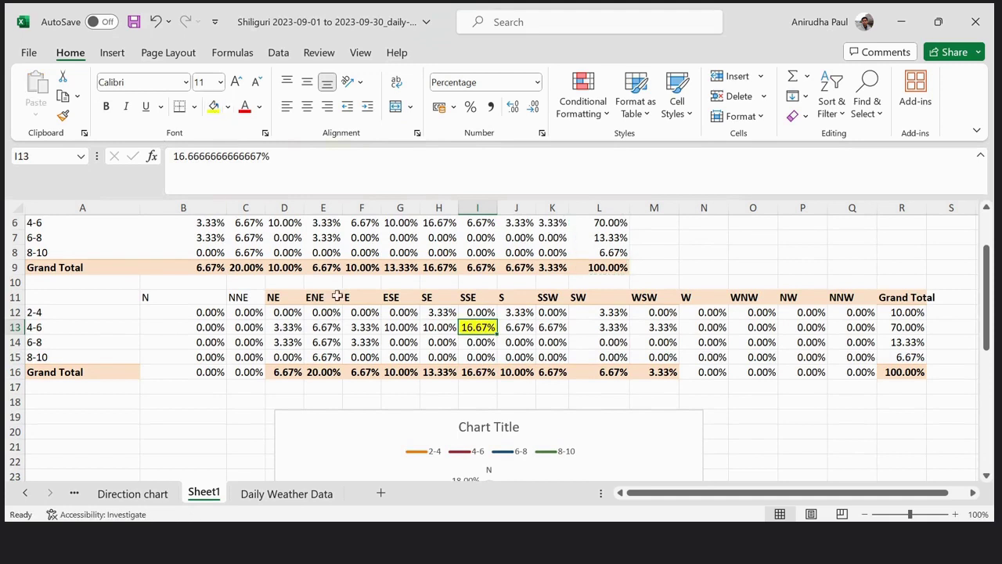
{"action": "left_click", "coordinate": [485, 373]}
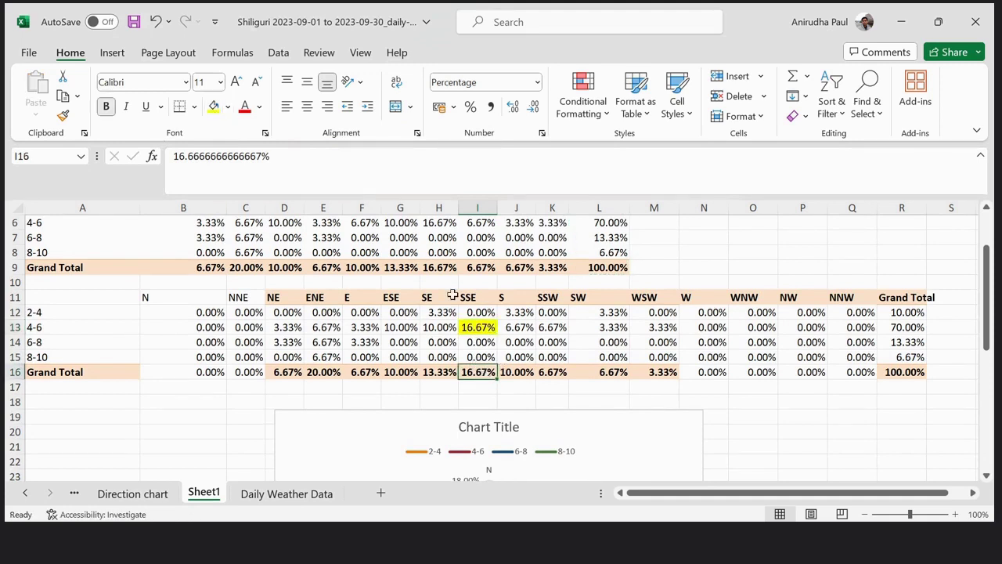
- Compare the radar chart's SSE point, legend and speed series with the SSE percentages in the frequency table
{"action": "scroll", "coordinate": [423, 380], "scroll_direction": "down", "scroll_amount": 7}
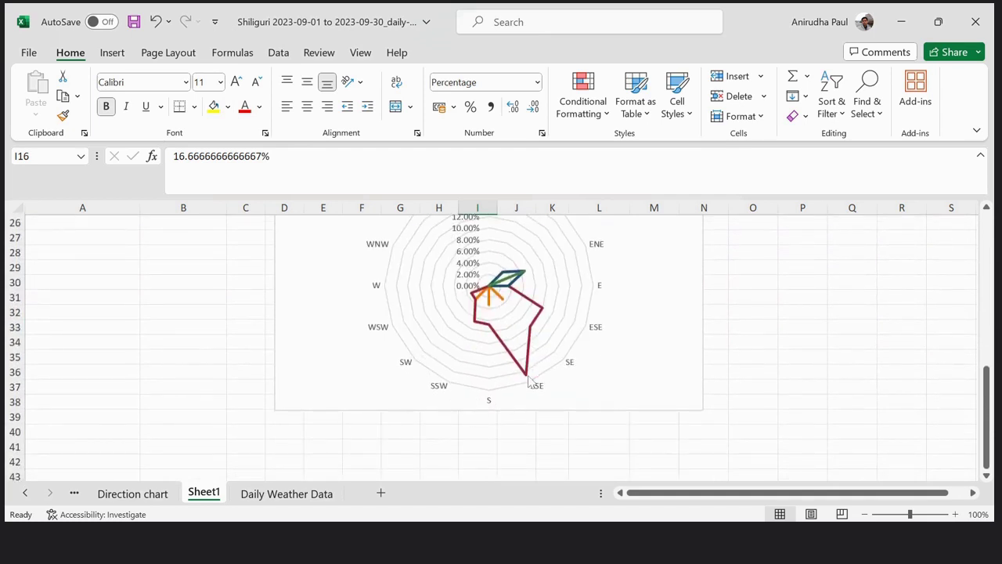
{"action": "scroll", "coordinate": [505, 383], "scroll_direction": "up", "scroll_amount": 2}
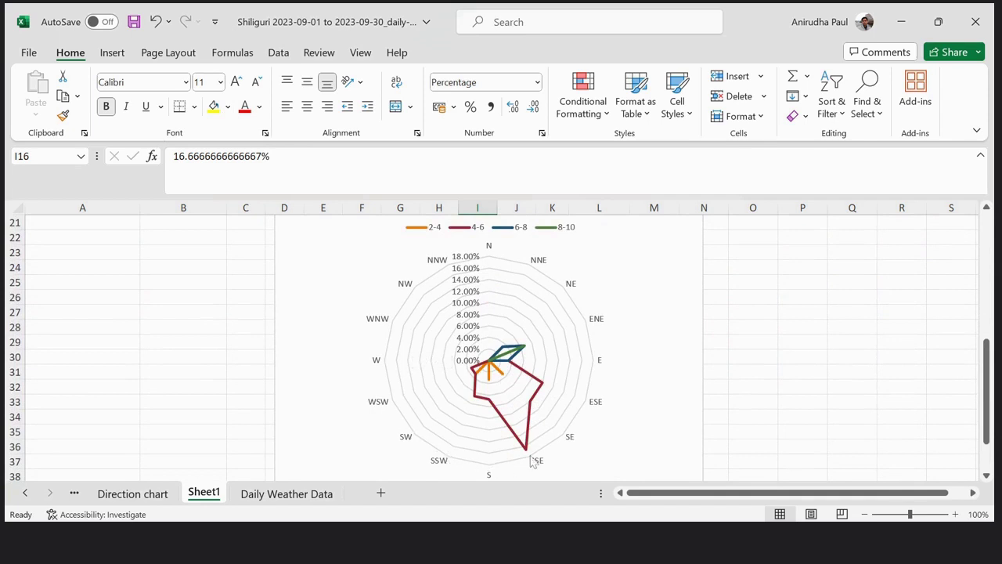
{"action": "scroll", "coordinate": [501, 344], "scroll_direction": "up", "scroll_amount": 2}
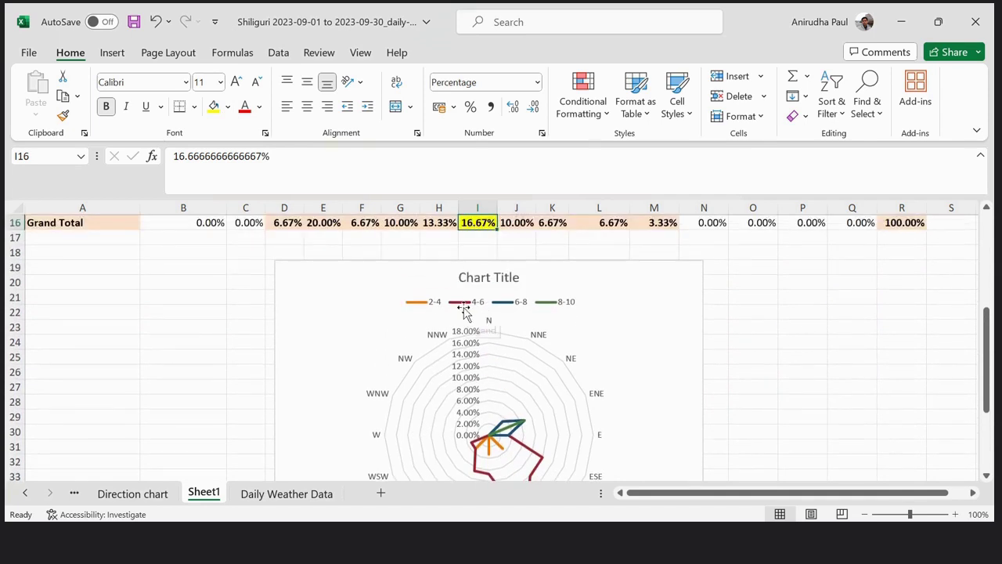
{"action": "scroll", "coordinate": [492, 384], "scroll_direction": "down", "scroll_amount": 2}
{"action": "scroll", "coordinate": [492, 384], "scroll_direction": "up", "scroll_amount": 2}
{"action": "left_click", "coordinate": [489, 278]}
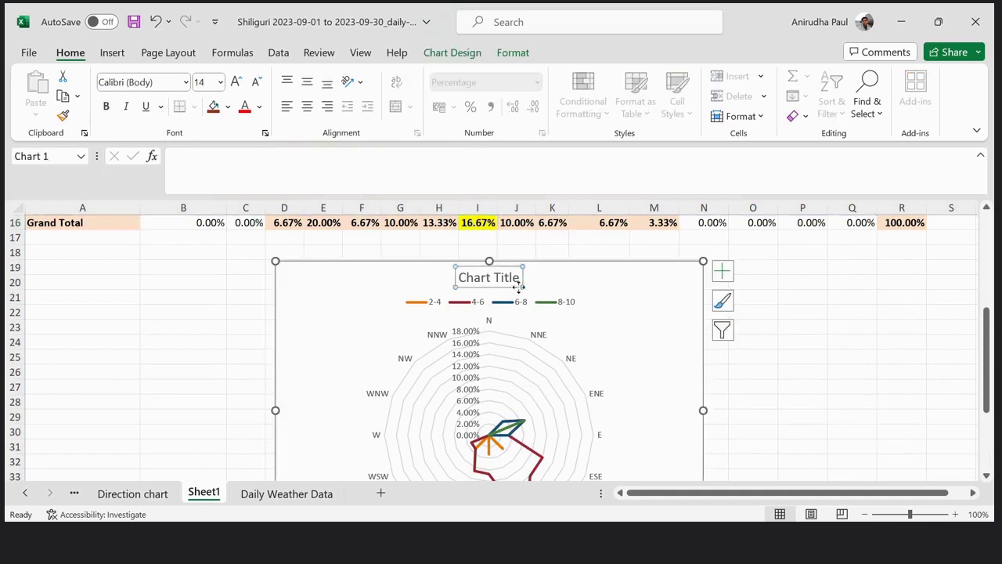
{"action": "scroll", "coordinate": [568, 374], "scroll_direction": "down", "scroll_amount": 3}
{"action": "scroll", "coordinate": [567, 374], "scroll_direction": "up", "scroll_amount": 3}
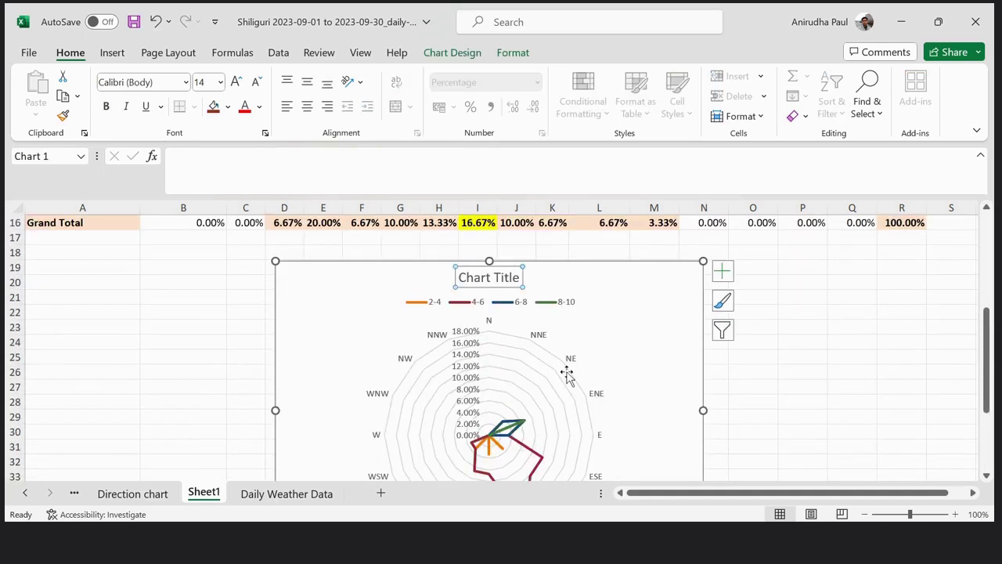
- Apply the dark-background chart style with glowing lines to the wind rose radar chart
{"action": "left_click", "coordinate": [595, 335]}
{"action": "left_click", "coordinate": [612, 287]}
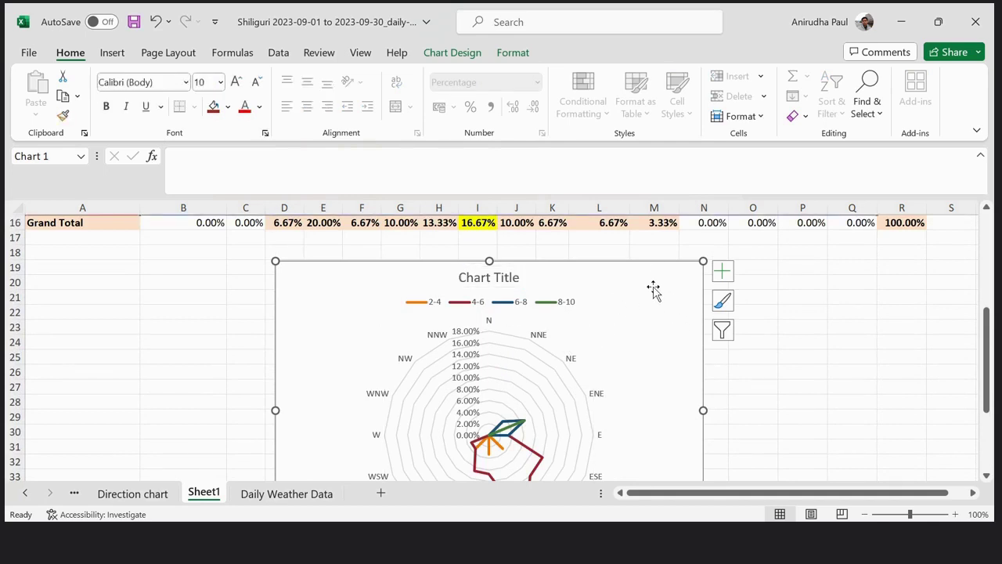
{"action": "left_click", "coordinate": [453, 54]}
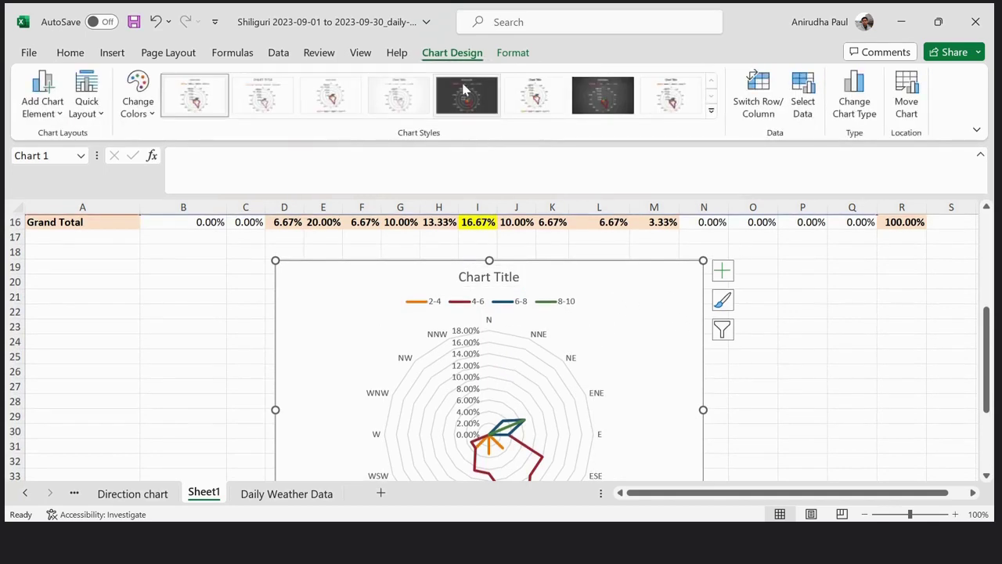
{"action": "left_click", "coordinate": [547, 103]}
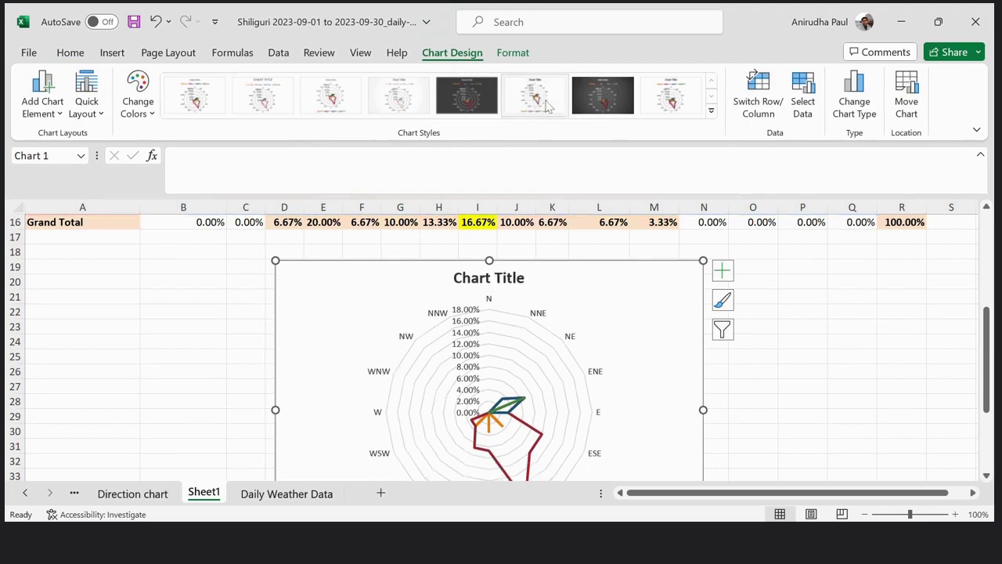
{"action": "left_click", "coordinate": [472, 100]}
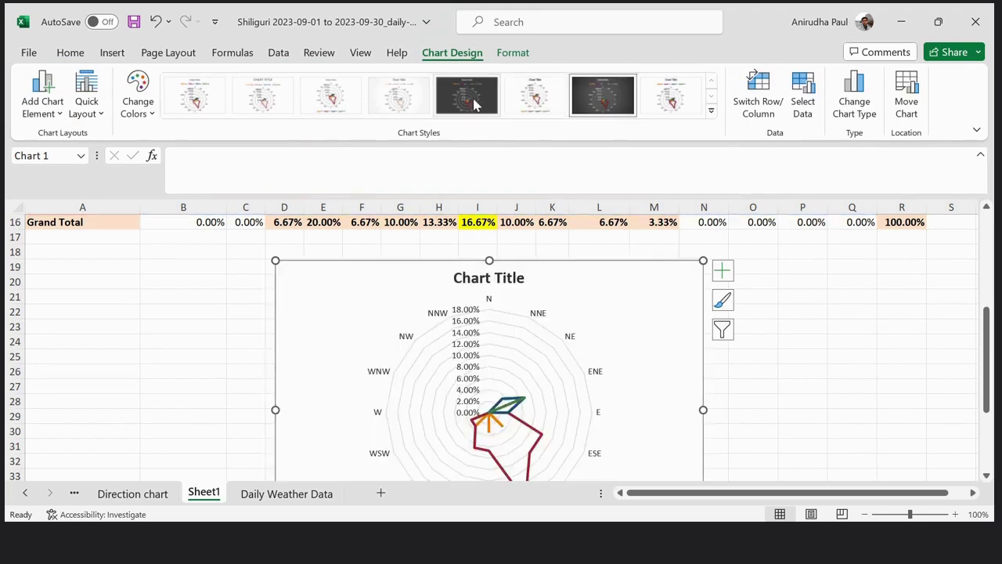
{"action": "left_click", "coordinate": [722, 329]}
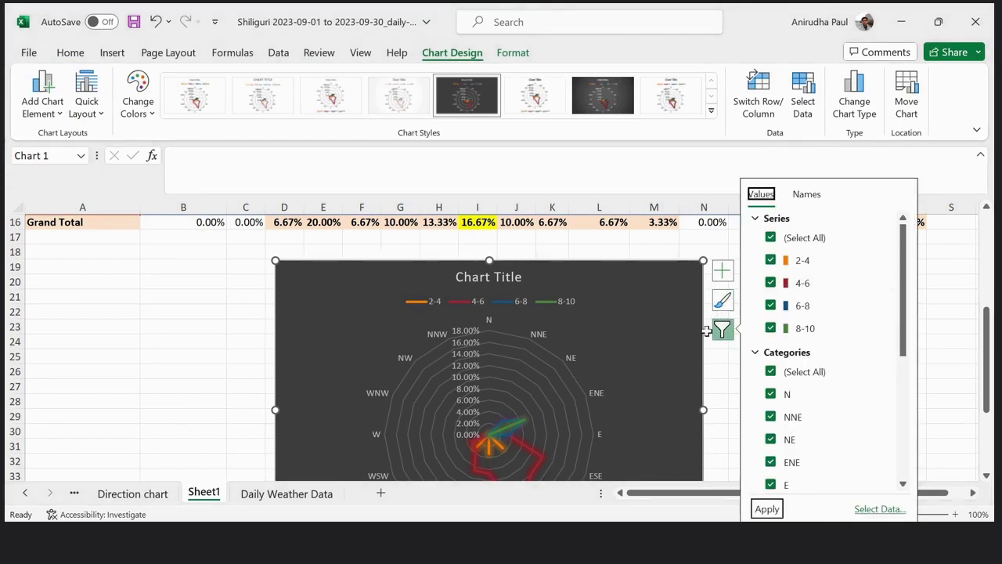
{"action": "left_click", "coordinate": [196, 304]}
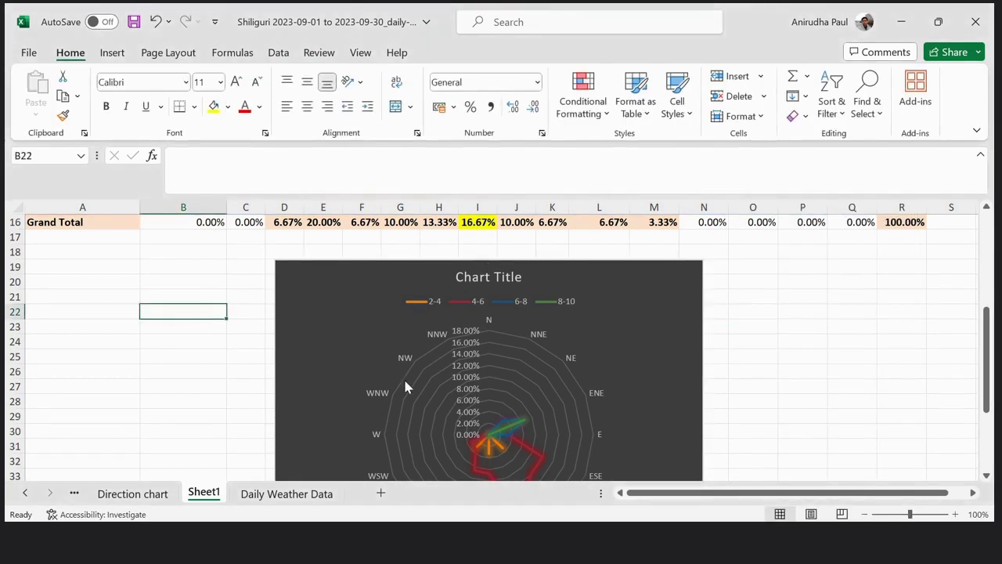
- Move the radar chart over to span about columns A to I, starting around row 20 below the table
{"action": "scroll", "coordinate": [403, 376], "scroll_direction": "up", "scroll_amount": 2}
{"action": "left_click_drag", "start_coordinate": [357, 376], "coordinate": [136, 388]}
{"action": "left_click", "coordinate": [622, 388]}
{"action": "scroll", "coordinate": [621, 389], "scroll_direction": "up", "scroll_amount": 2}
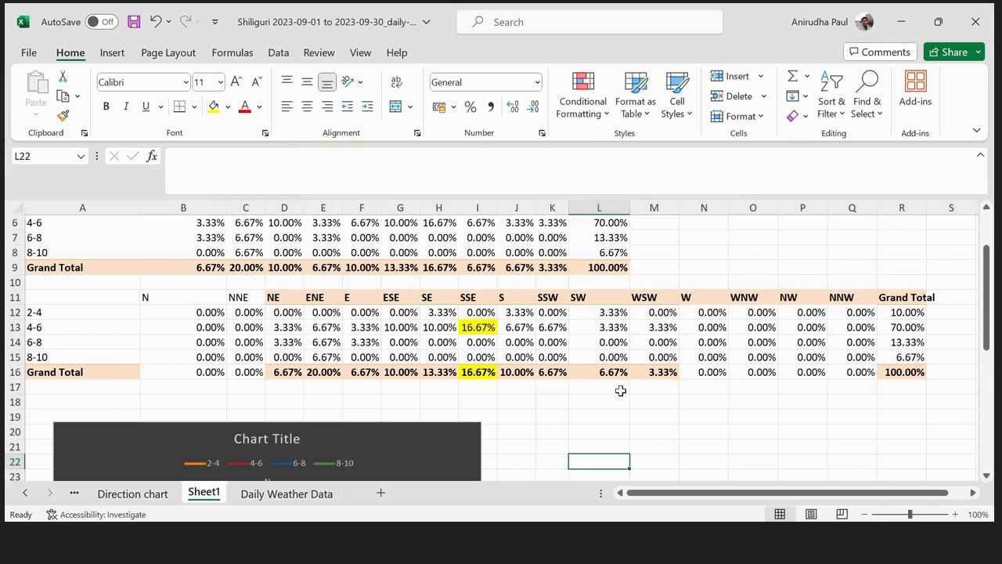
- Insert a clustered bar chart of the Grand Total per wind direction from B11:Q11 and B16:Q16
{"action": "left_click_drag", "start_coordinate": [166, 298], "coordinate": [843, 297]}
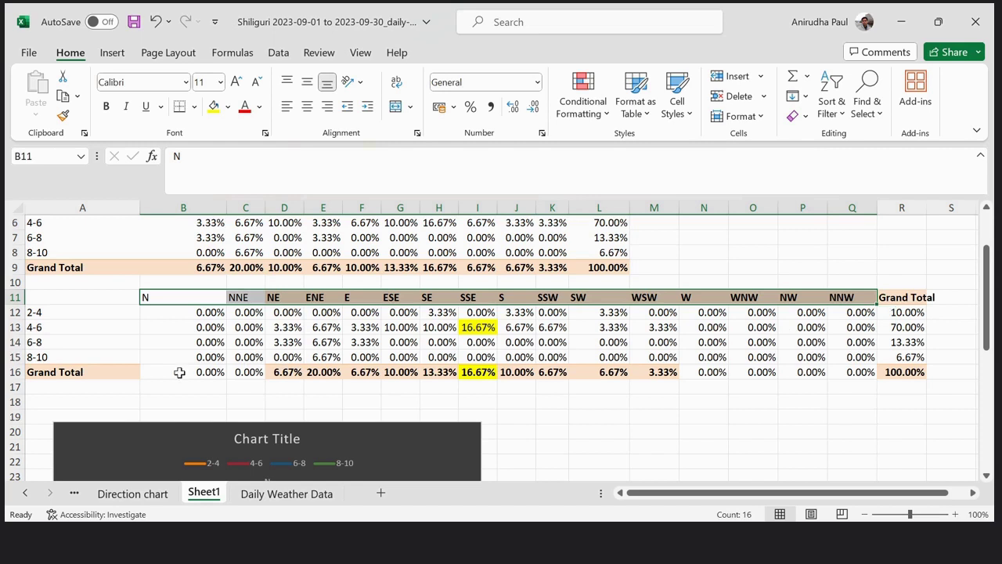
{"action": "left_click_drag", "start_coordinate": [178, 374], "coordinate": [860, 372]}
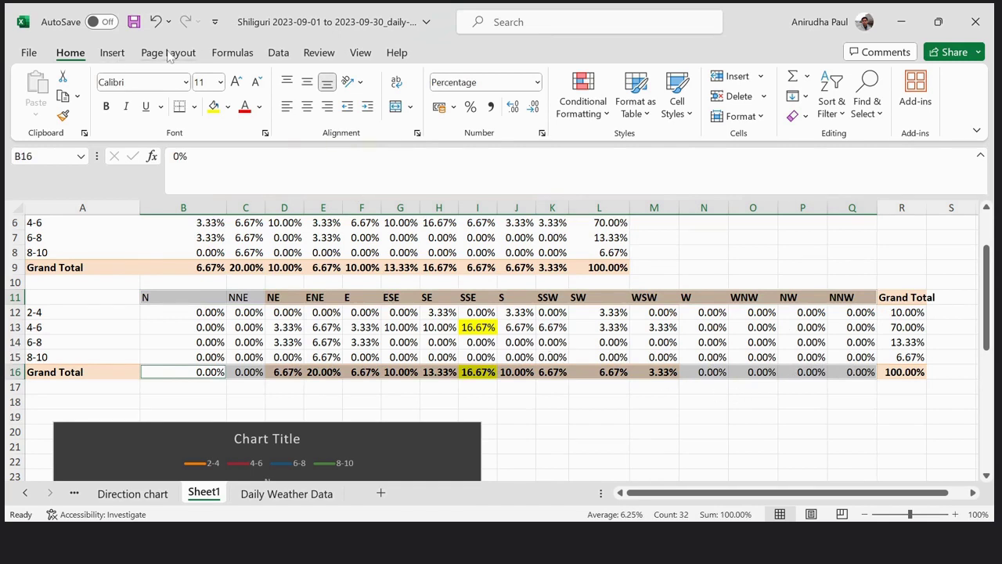
{"action": "left_click", "coordinate": [112, 53]}
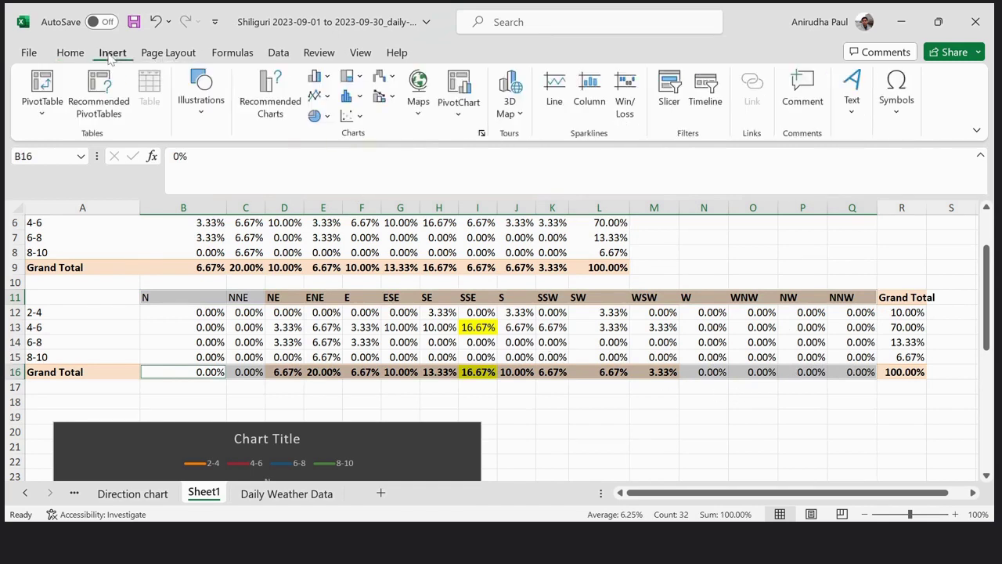
{"action": "left_click", "coordinate": [270, 102]}
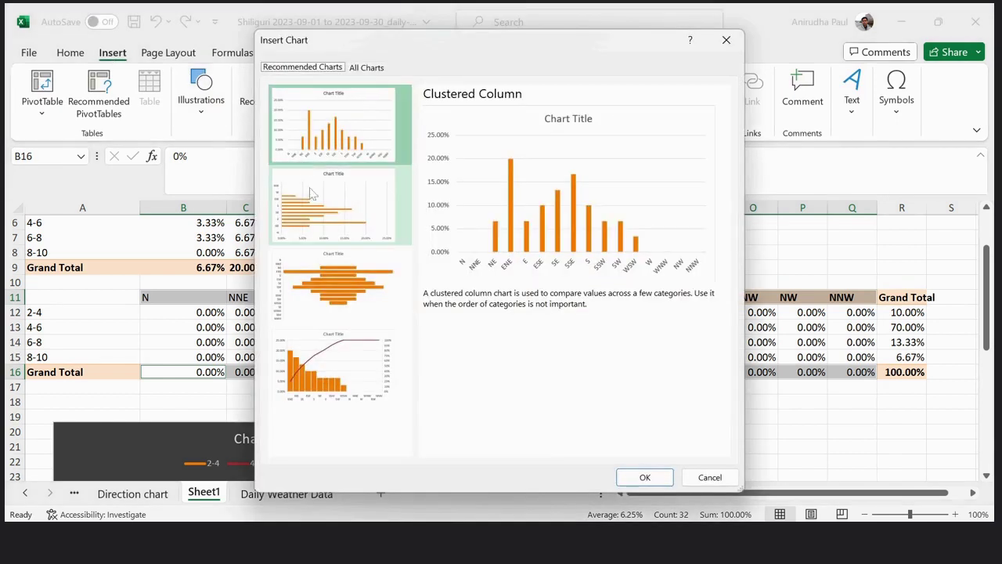
{"action": "left_click", "coordinate": [313, 203]}
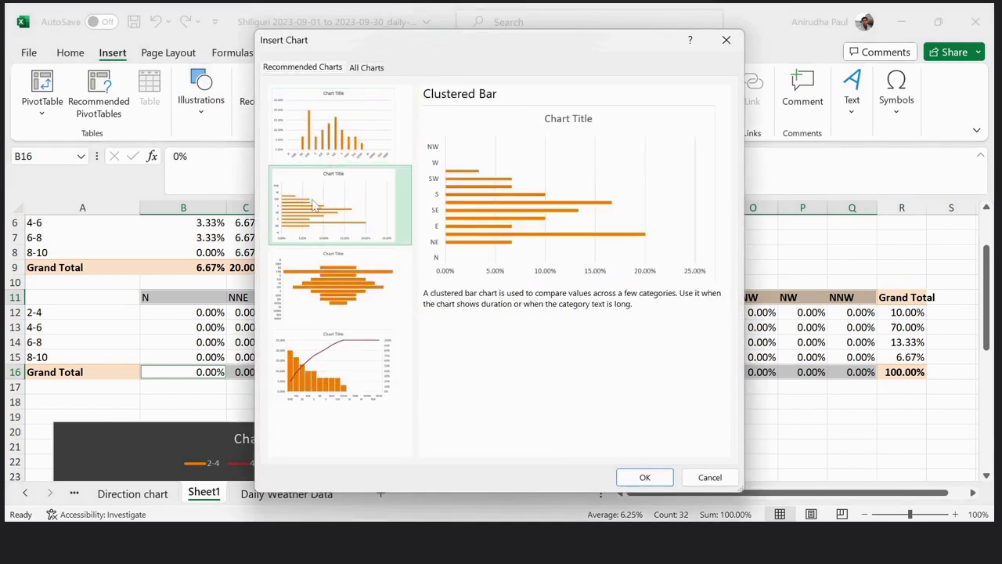
{"action": "left_click", "coordinate": [644, 476]}
- Move the clustered bar chart beside the radar chart so that it starts around row 22 and spans columns J to Q
{"action": "scroll", "coordinate": [555, 384], "scroll_direction": "down", "scroll_amount": 2}
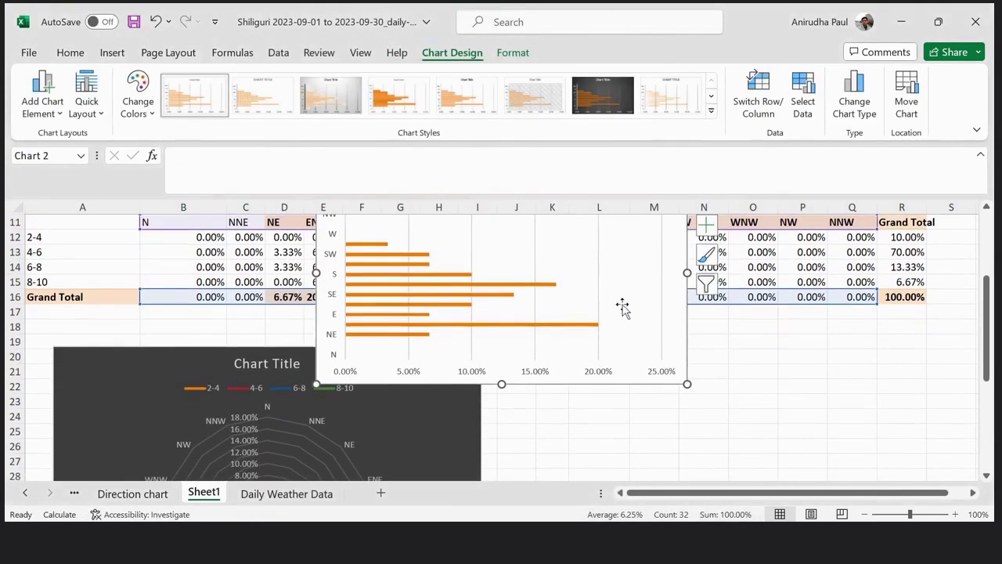
{"action": "scroll", "coordinate": [649, 389], "scroll_direction": "down", "scroll_amount": 3}
{"action": "left_click", "coordinate": [729, 284]}
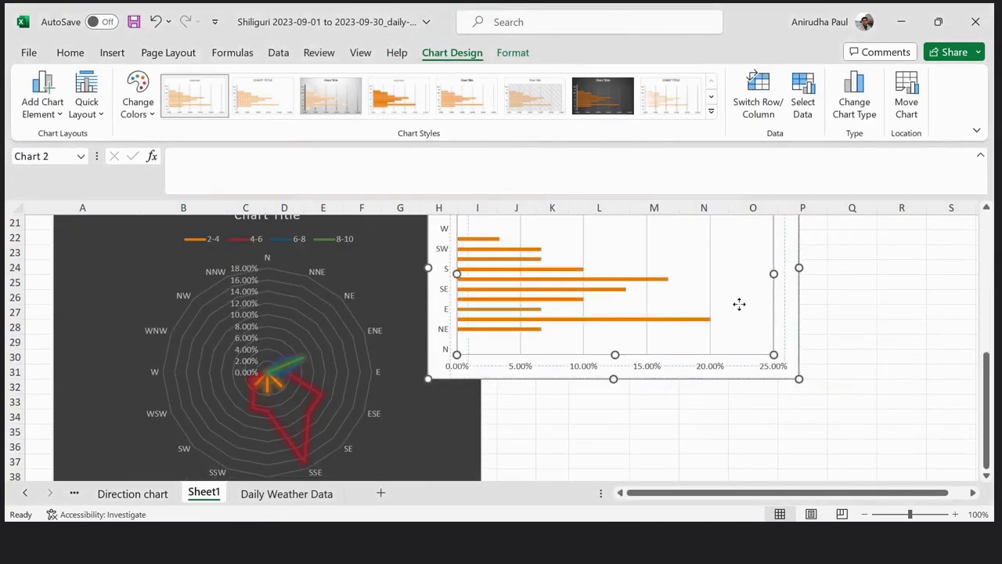
{"action": "left_click", "coordinate": [788, 307]}
{"action": "left_click_drag", "start_coordinate": [788, 307], "coordinate": [868, 379]}
- Add axis titles and data labels to the wind direction bar chart
{"action": "left_click", "coordinate": [898, 243]}
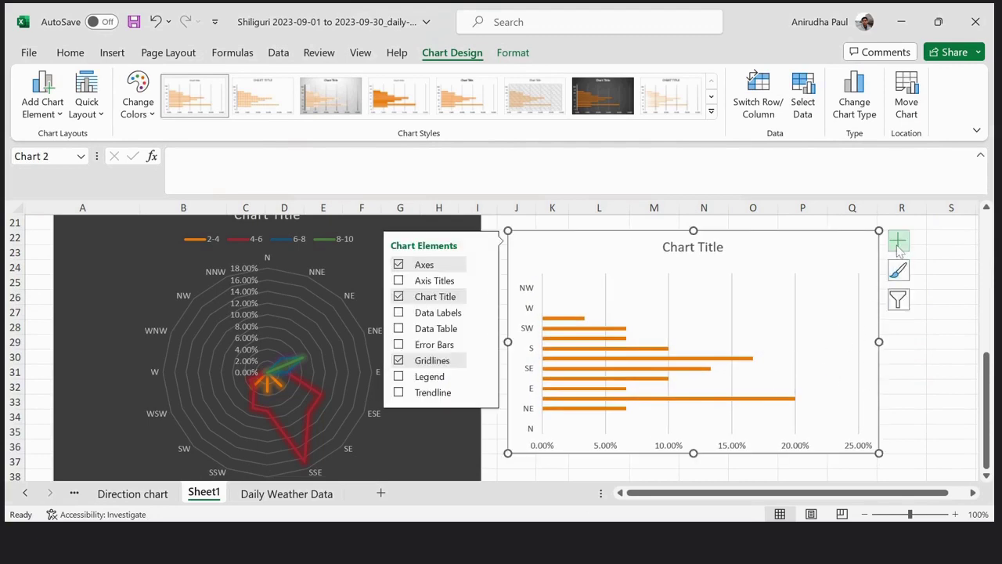
{"action": "left_click", "coordinate": [399, 280]}
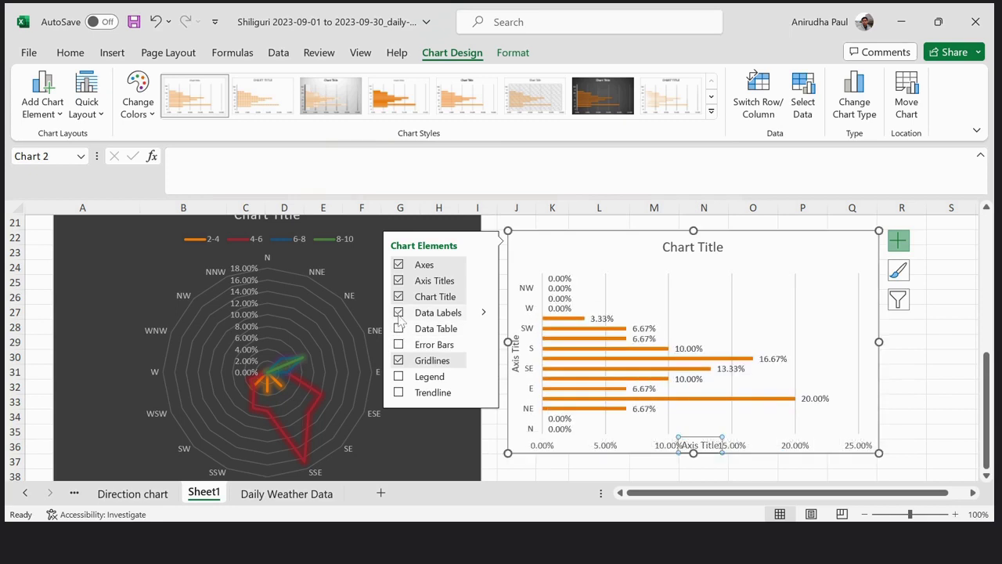
{"action": "left_click", "coordinate": [930, 329]}
- Insert a clustered column chart of the Grand Total per wind speed class from A12:A15 and R12:R15
{"action": "scroll", "coordinate": [931, 337], "scroll_direction": "up", "scroll_amount": 5}
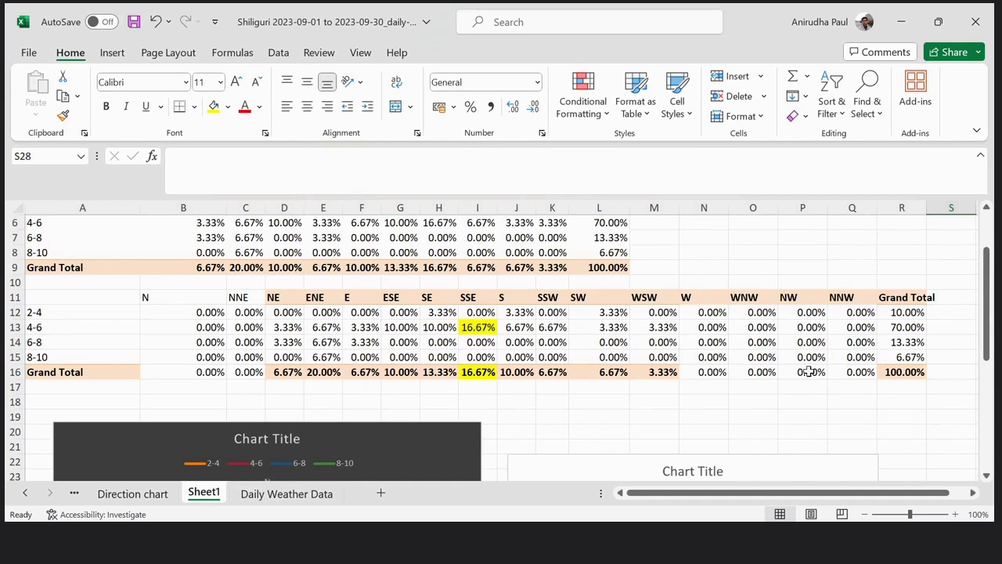
{"action": "left_click_drag", "start_coordinate": [62, 312], "coordinate": [67, 354]}
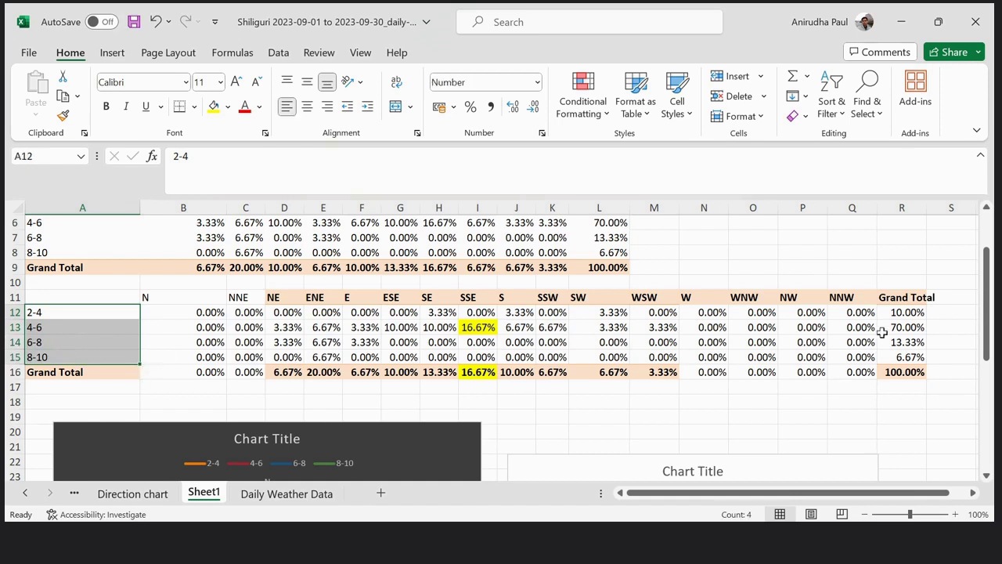
{"action": "left_click_drag", "start_coordinate": [904, 312], "coordinate": [913, 354], "text": "ctrl"}
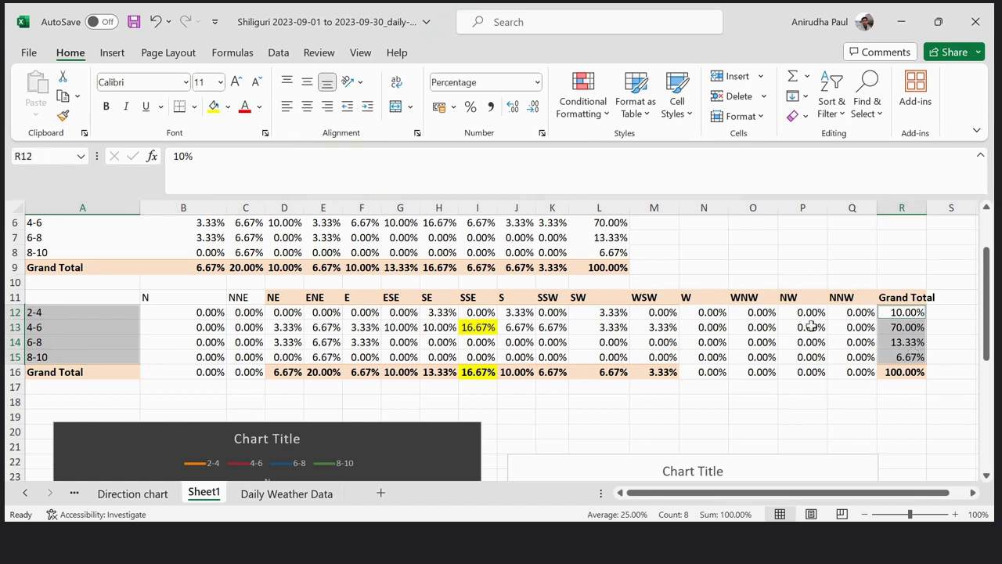
{"action": "left_click", "coordinate": [167, 52]}
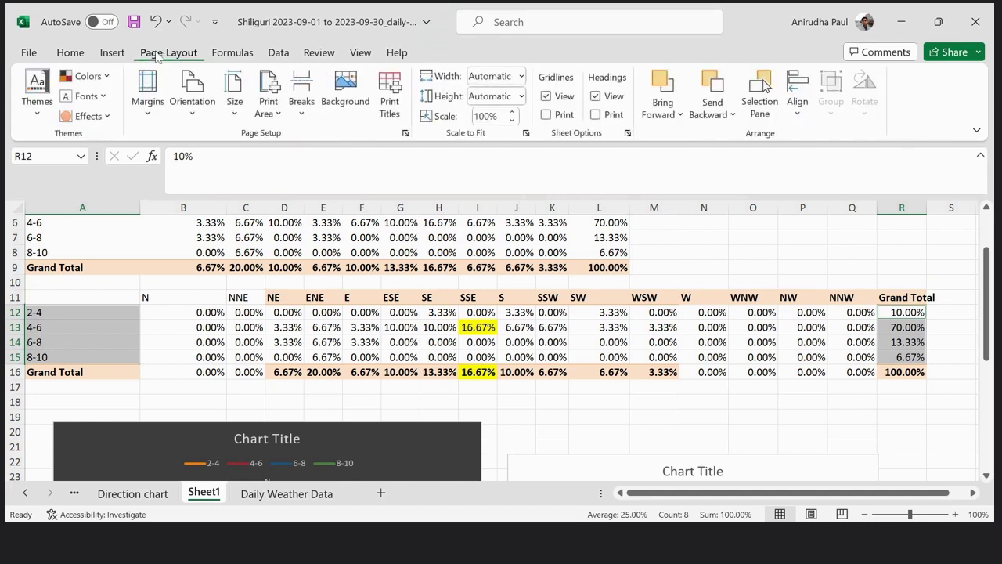
{"action": "left_click", "coordinate": [114, 53]}
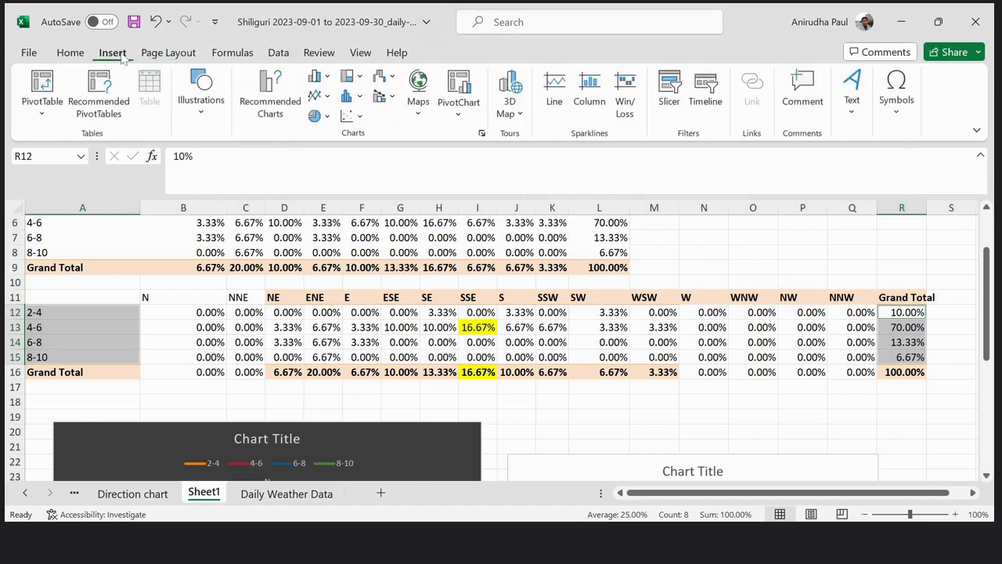
{"action": "left_click", "coordinate": [266, 93]}
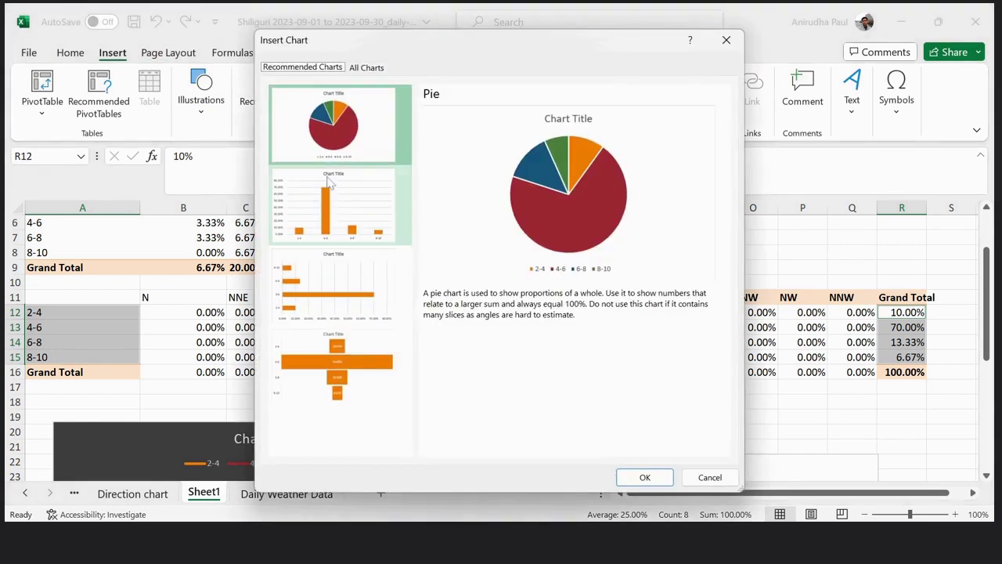
{"action": "left_click", "coordinate": [341, 203]}
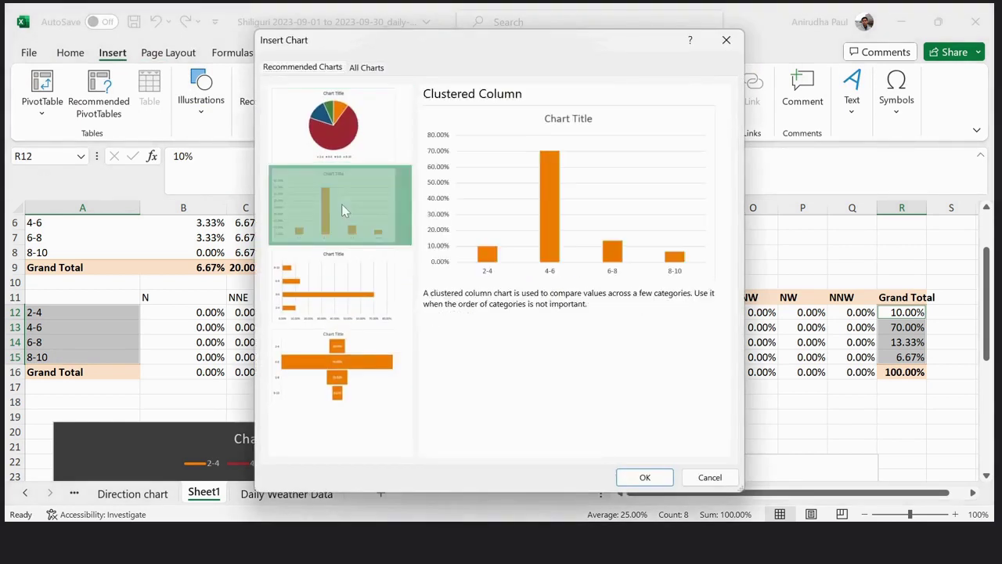
{"action": "left_click", "coordinate": [644, 477]}
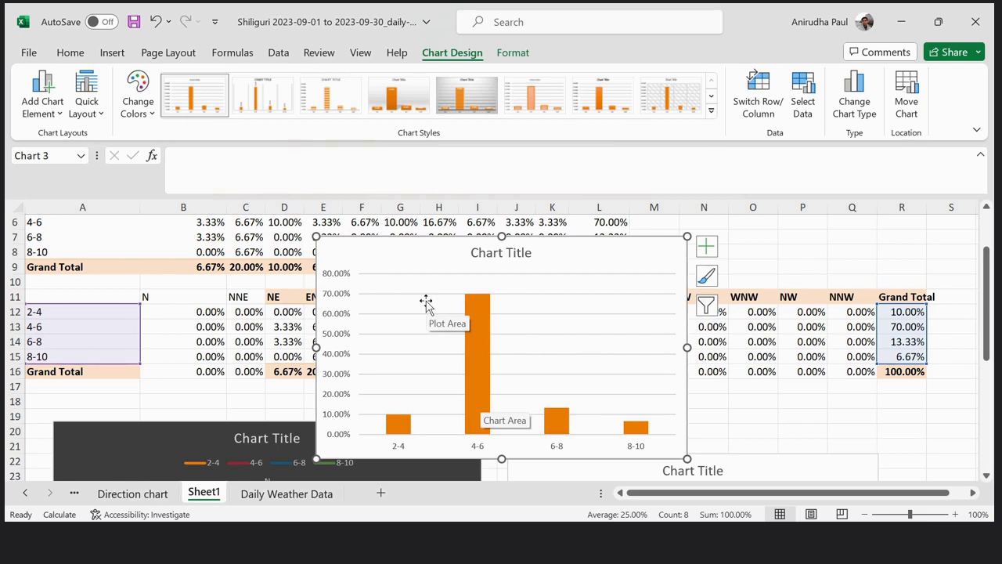
- Add axis titles to the wind speed column chart
{"action": "left_click", "coordinate": [714, 253]}
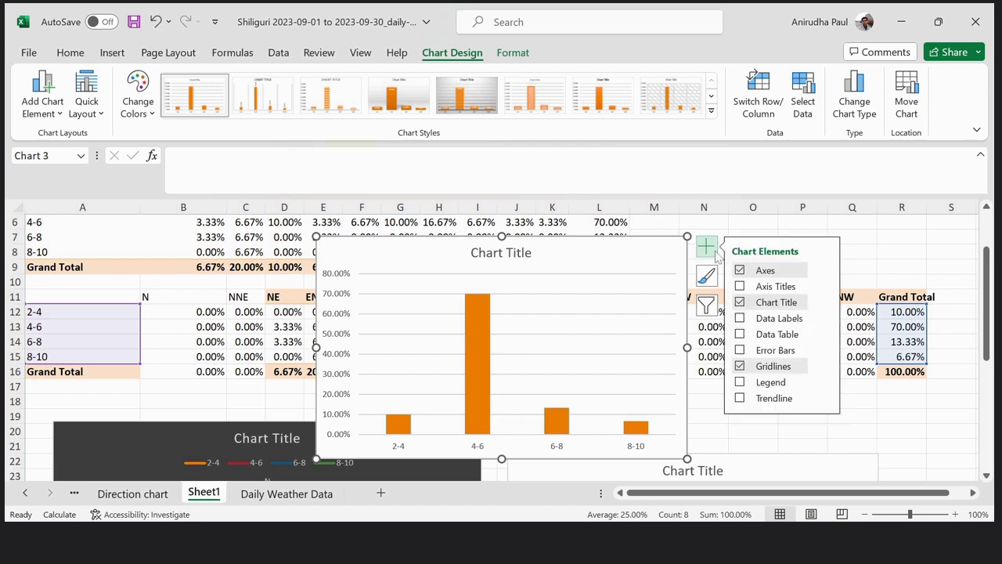
{"action": "left_click", "coordinate": [739, 286]}
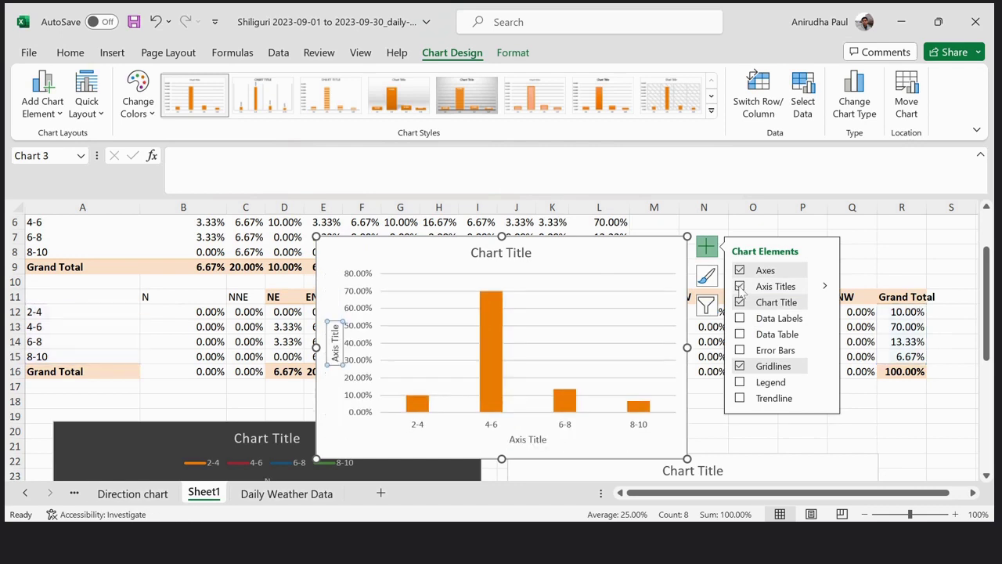